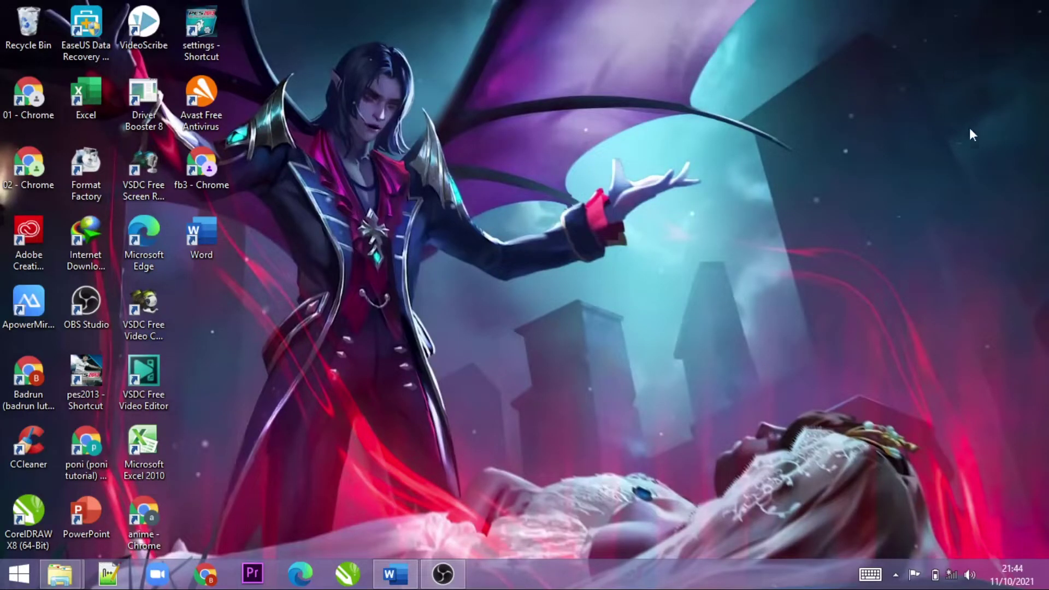
# - Restore the minimized Document1 window from the taskbar and show the Home tab commands
pyautogui.click(392, 573)
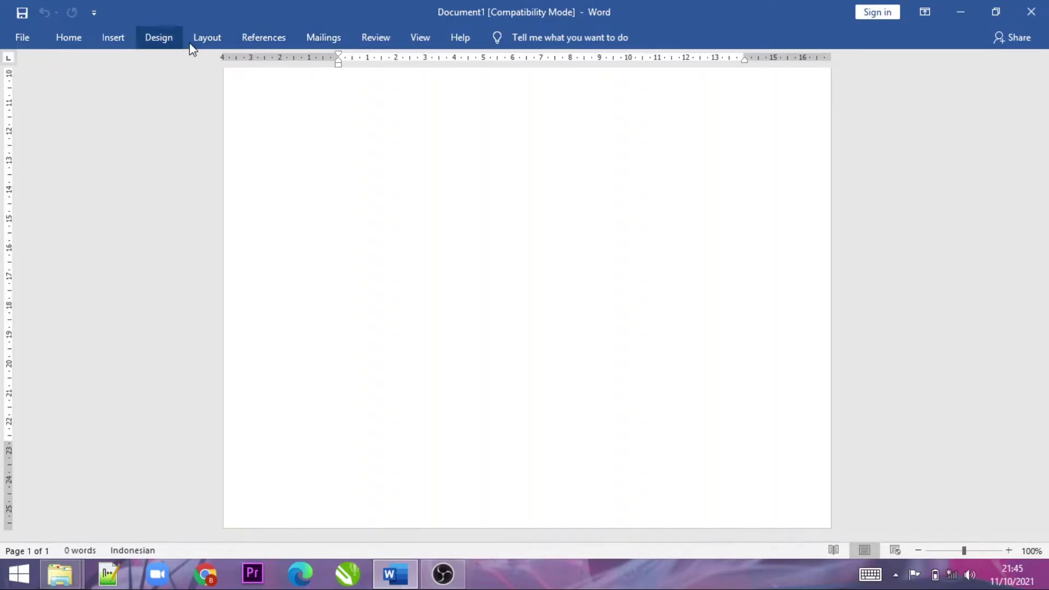
pyautogui.click(57, 37)
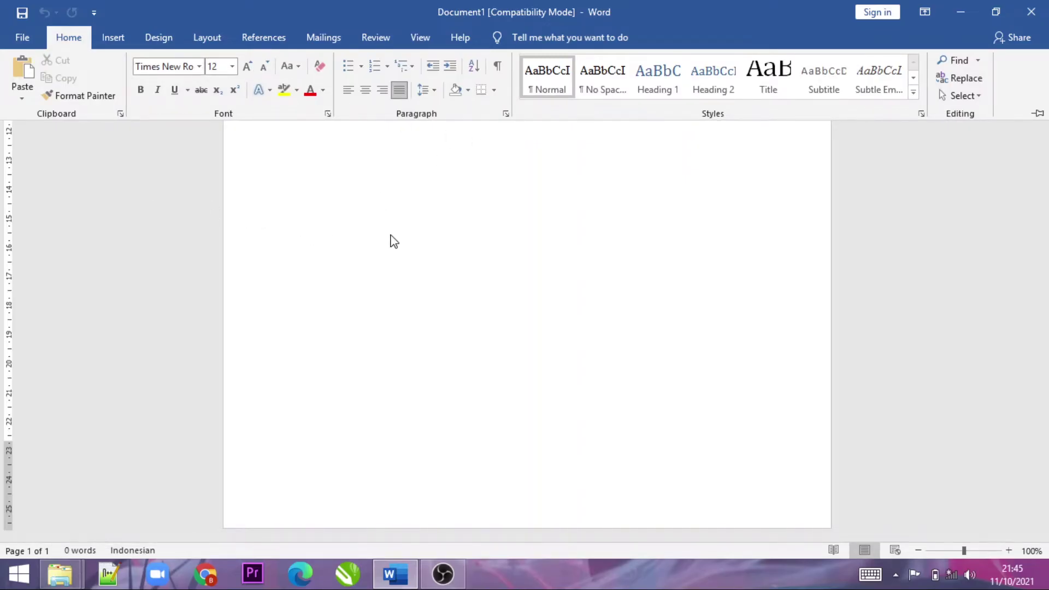
pyautogui.click(391, 236)
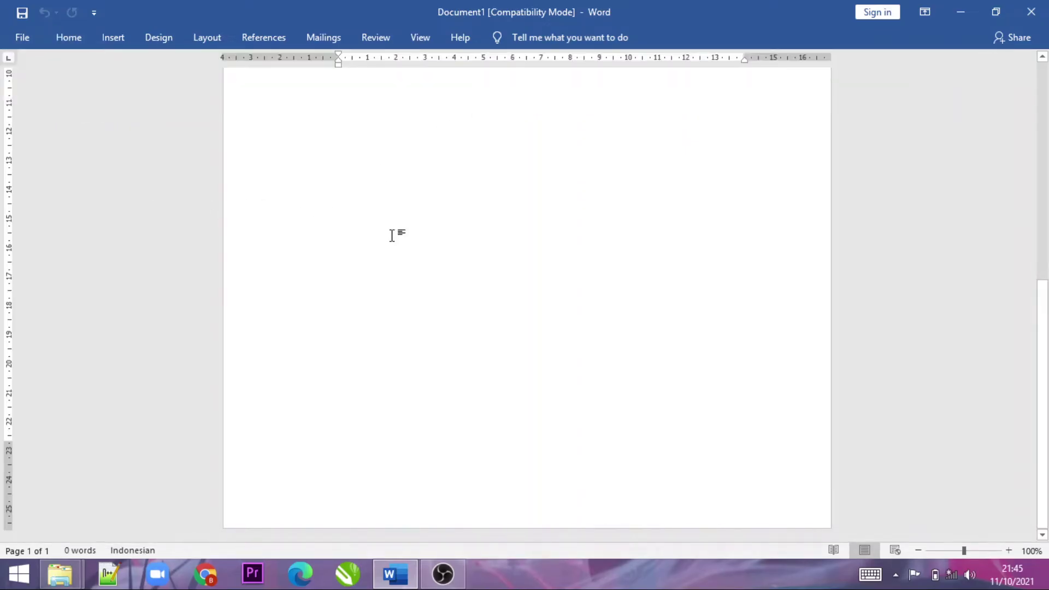
pyautogui.click(147, 36)
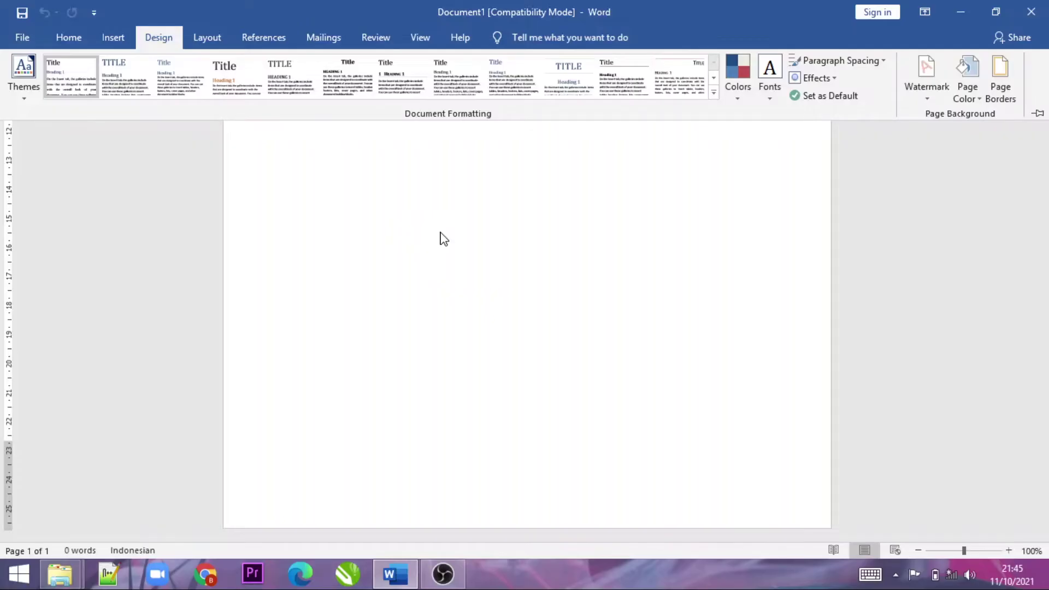
pyautogui.click(444, 239)
pyautogui.click(70, 38)
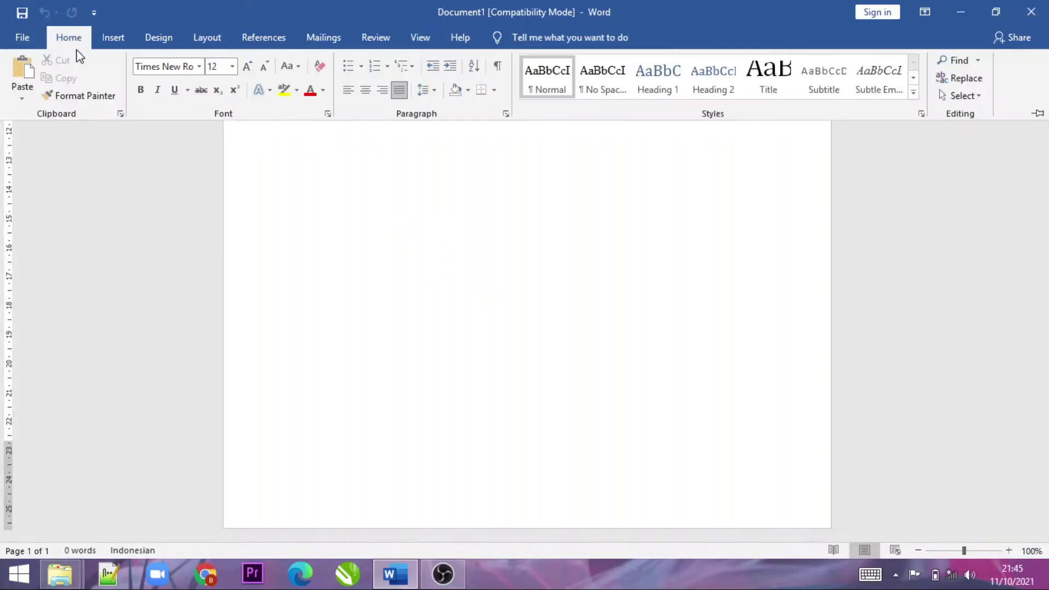
pyautogui.click(408, 230)
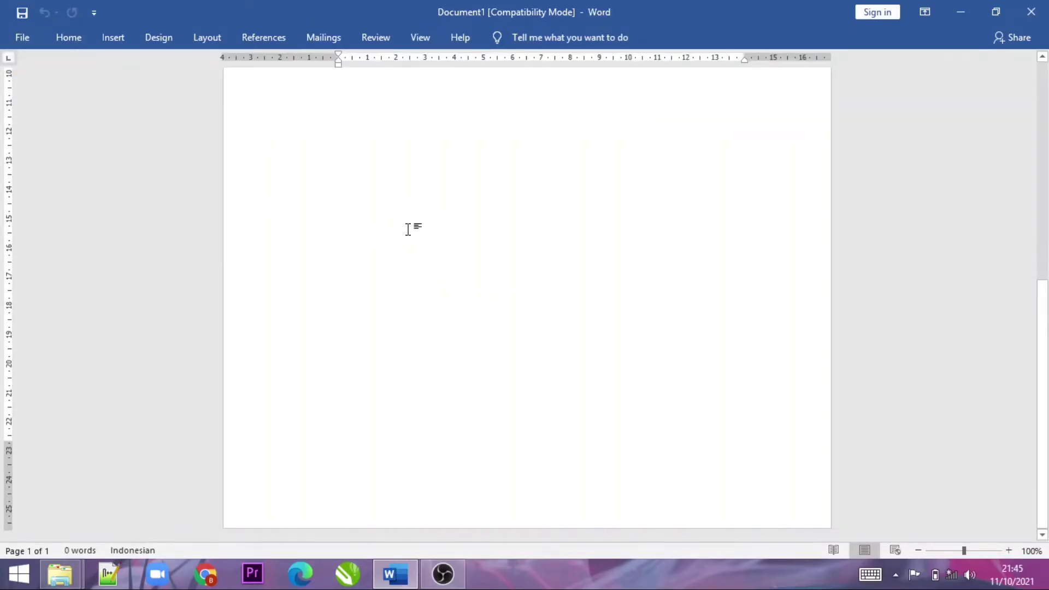
pyautogui.scroll(2, 1048, 161)
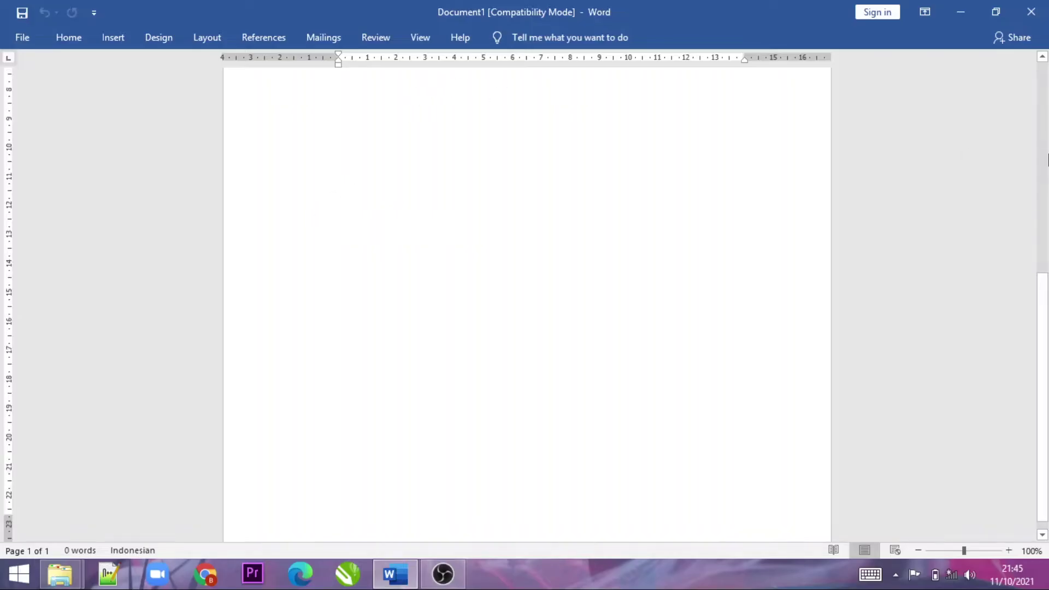
pyautogui.scroll(2, 674, 77)
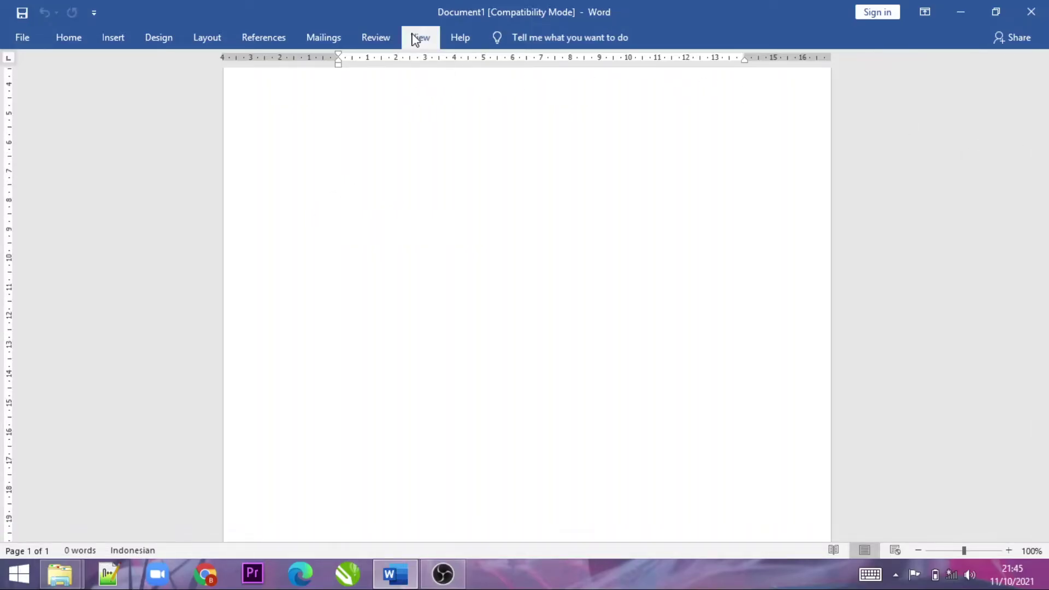
pyautogui.click(414, 38)
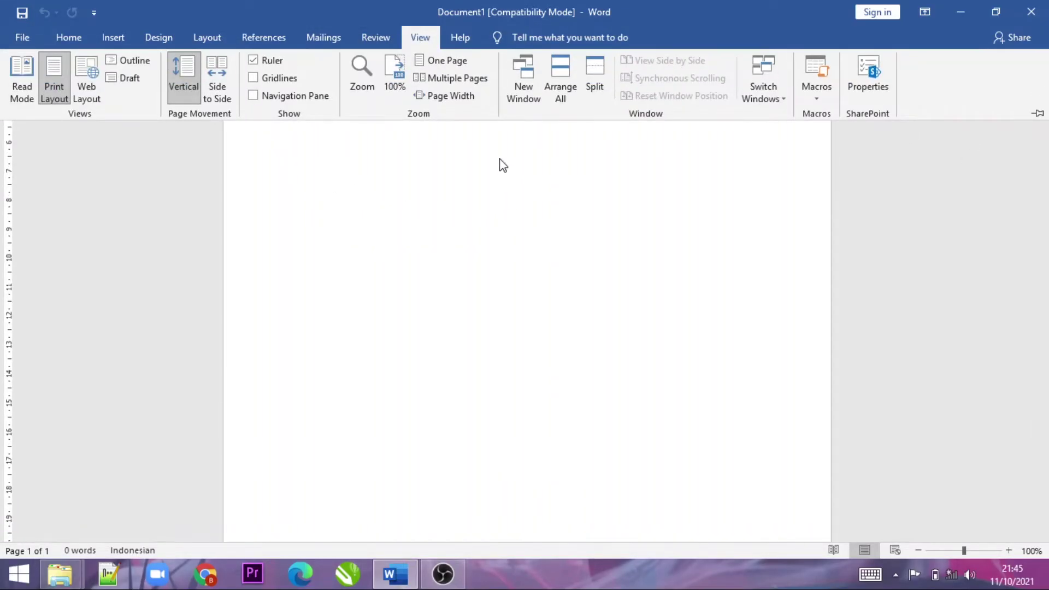
pyautogui.click(437, 301)
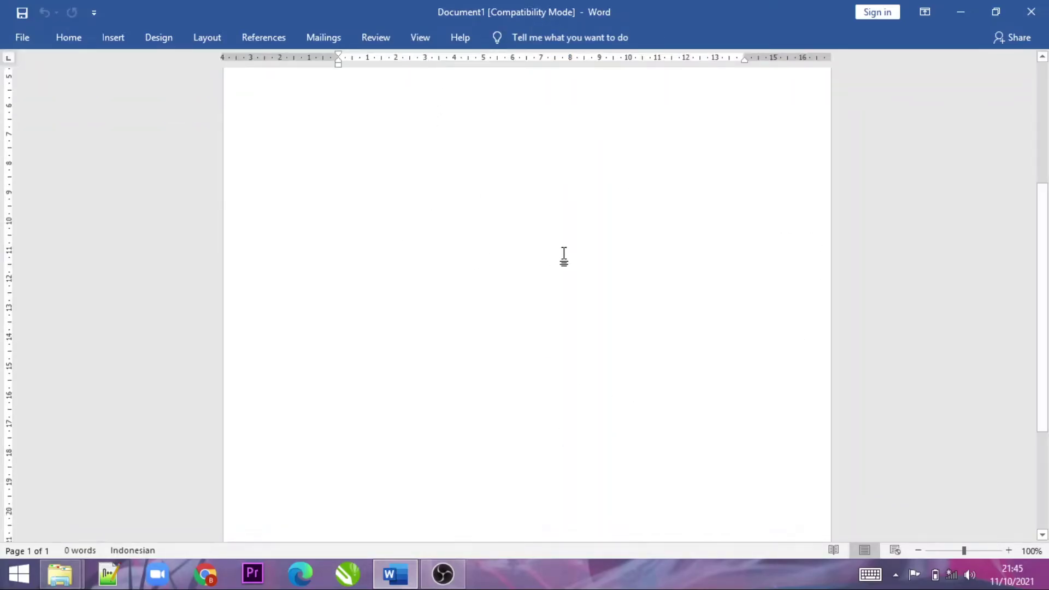
pyautogui.scroll(4, 562, 253)
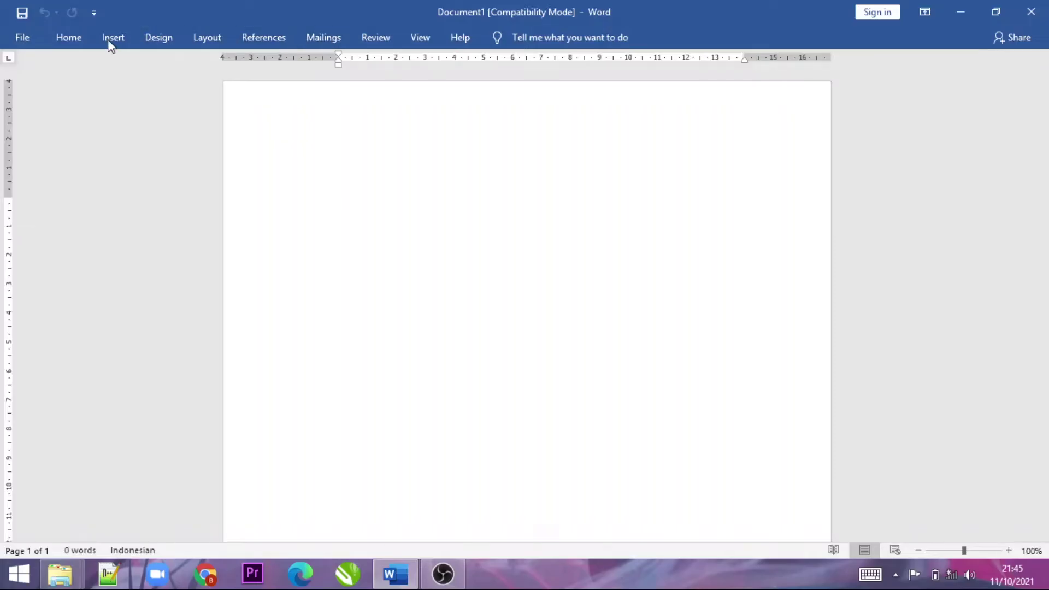
pyautogui.rightClick(753, 1)
# - Uncheck Collapse the Ribbon in the tab's right-click menu so the ribbon stays expanded
pyautogui.rightClick(729, 19)
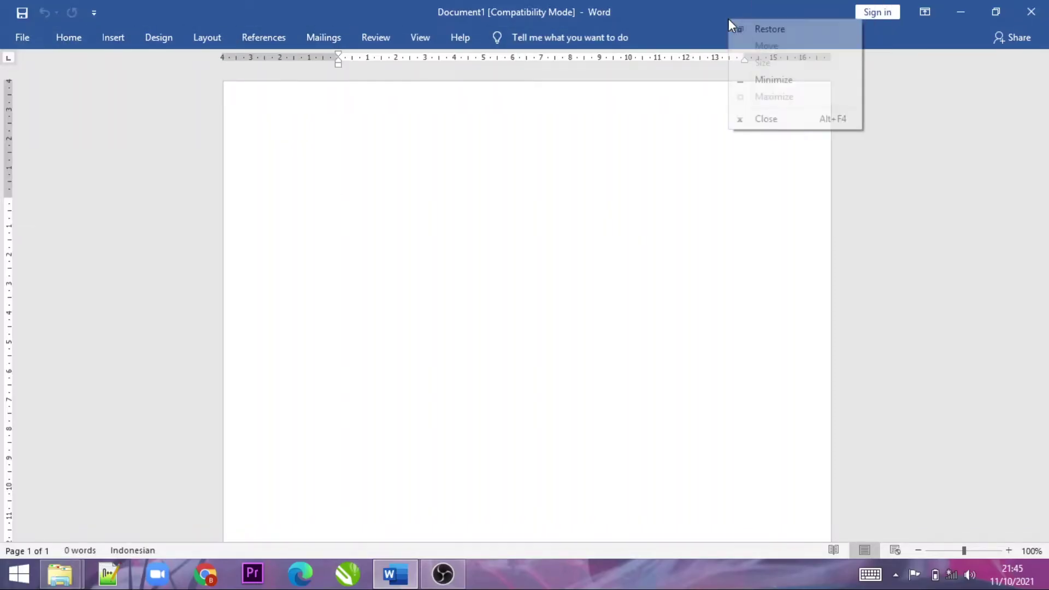
pyautogui.click(358, 38)
pyautogui.rightClick(357, 34)
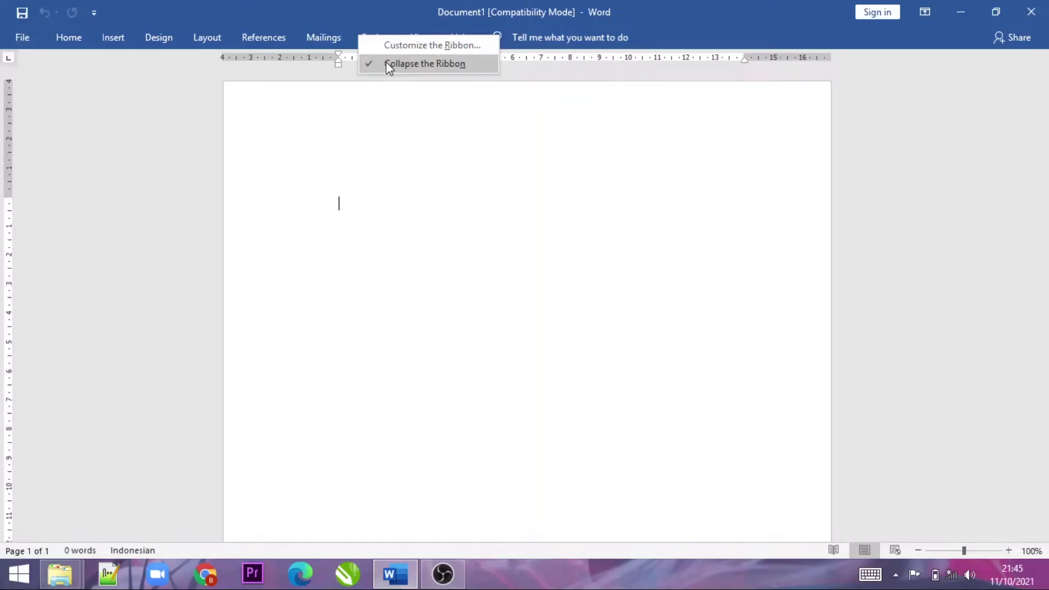
pyautogui.click(385, 64)
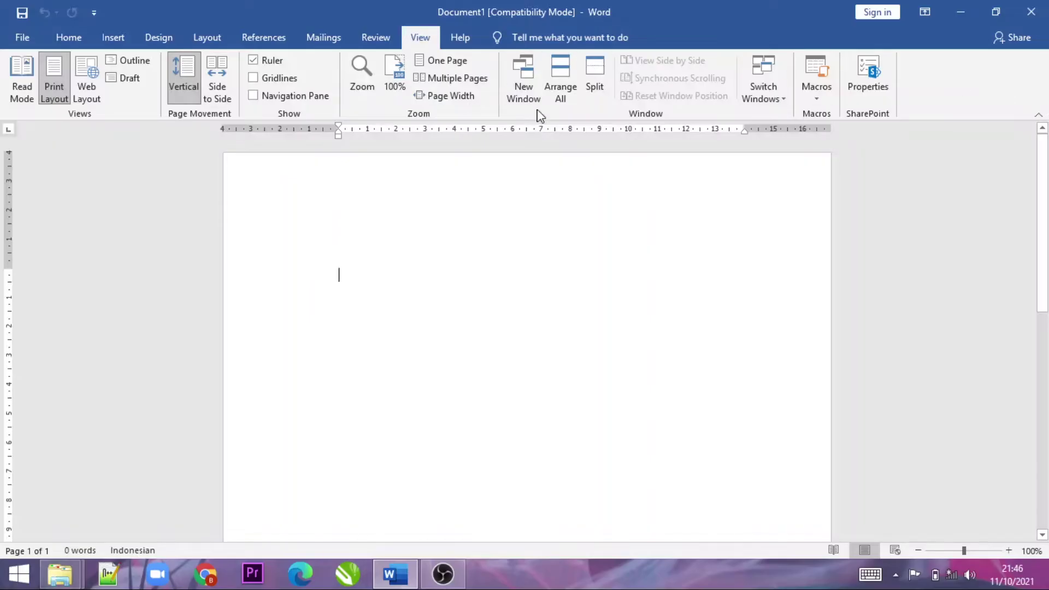
# - Look through the Mailings, Layout and Design tabs, then open the page header for editing
pyautogui.click(328, 37)
pyautogui.click(207, 37)
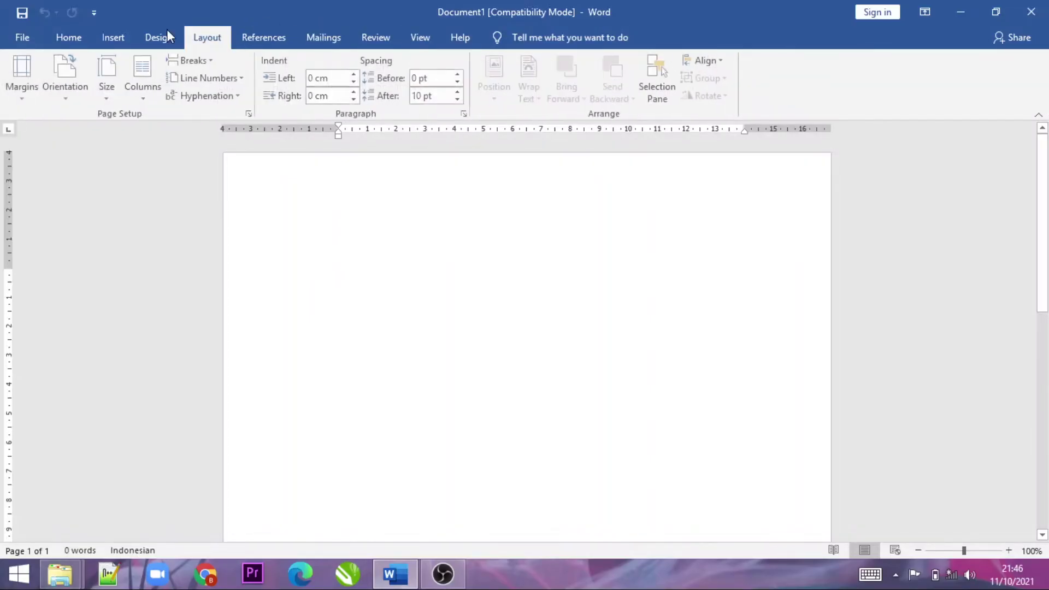
pyautogui.click(158, 37)
pyautogui.doubleClick(435, 261)
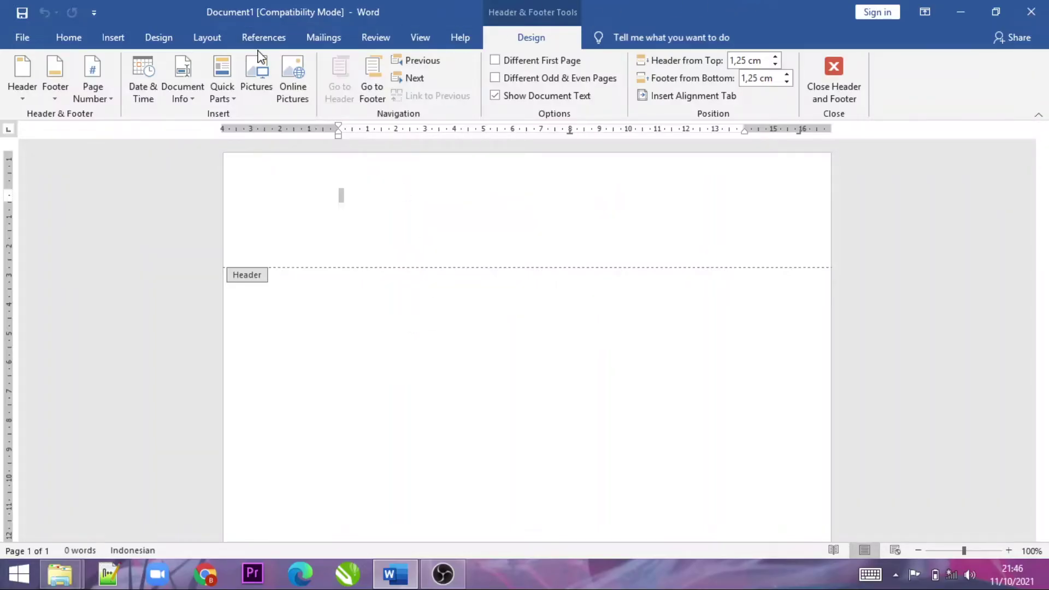
# - Collapse the ribbon to tab names with Ctrl+F1 and return to the document body
pyautogui.click(367, 39)
pyautogui.rightClick(367, 40)
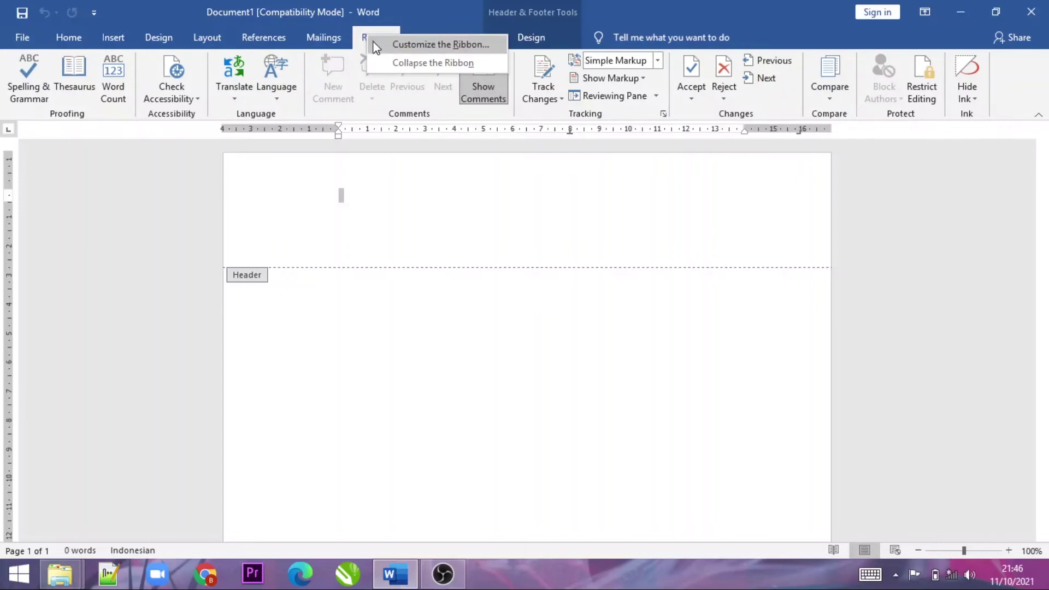
pyautogui.press('Escape')
pyautogui.hotkey('ctrl', 'F1')
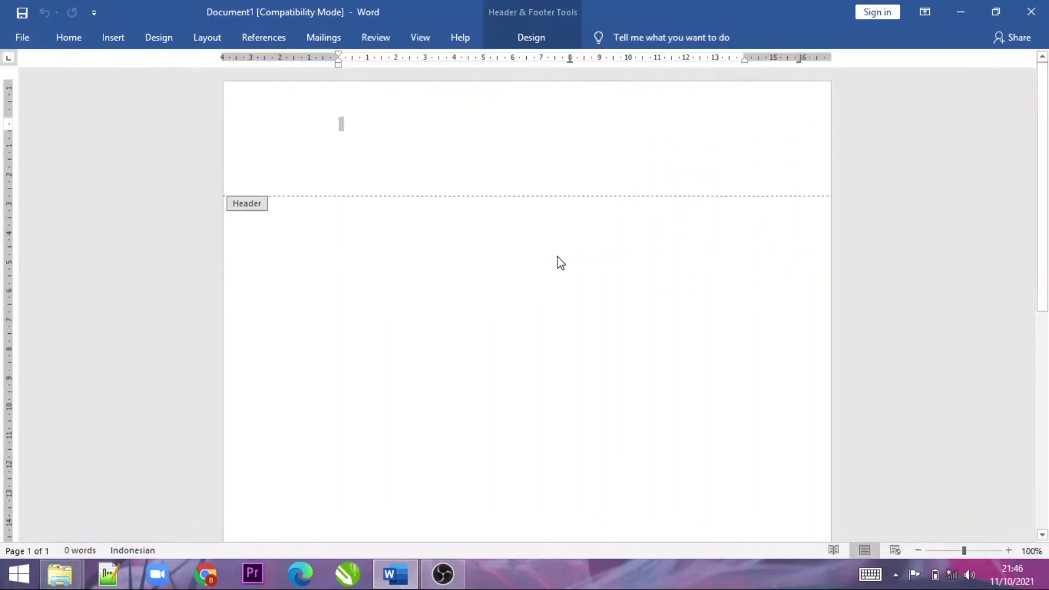
pyautogui.doubleClick(557, 259)
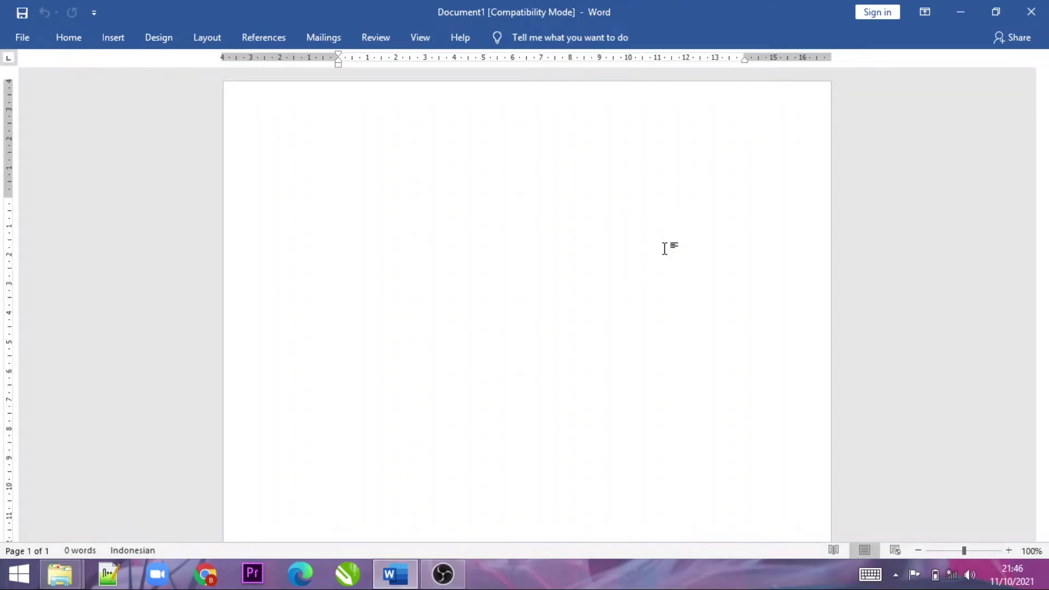
# - Pin the ribbon open with Ctrl+F1, then view the Home, Design and Insert tabs
pyautogui.hotkey('ctrl', 'F1')
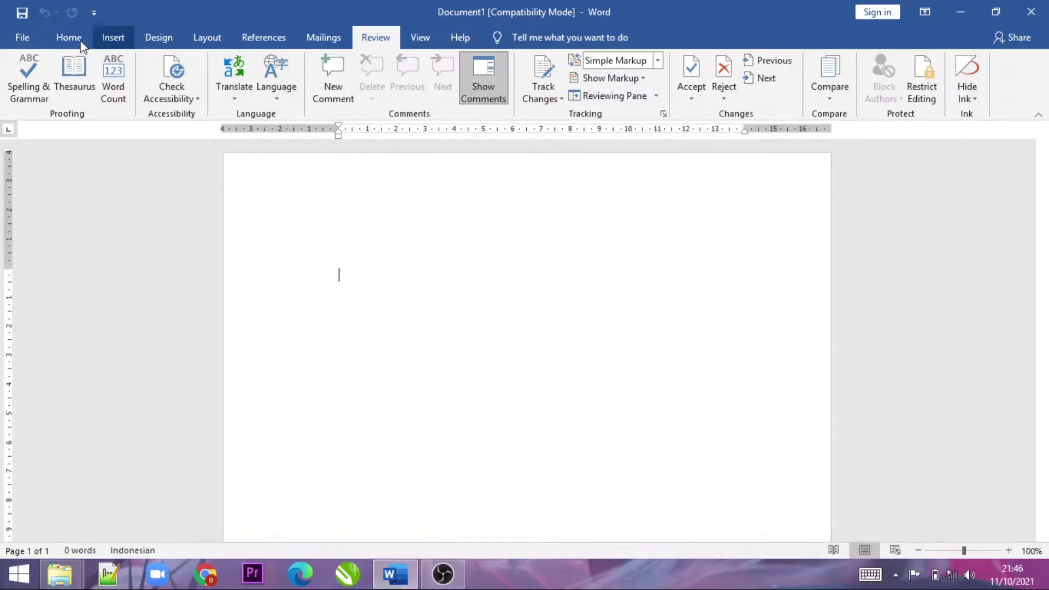
pyautogui.click(65, 37)
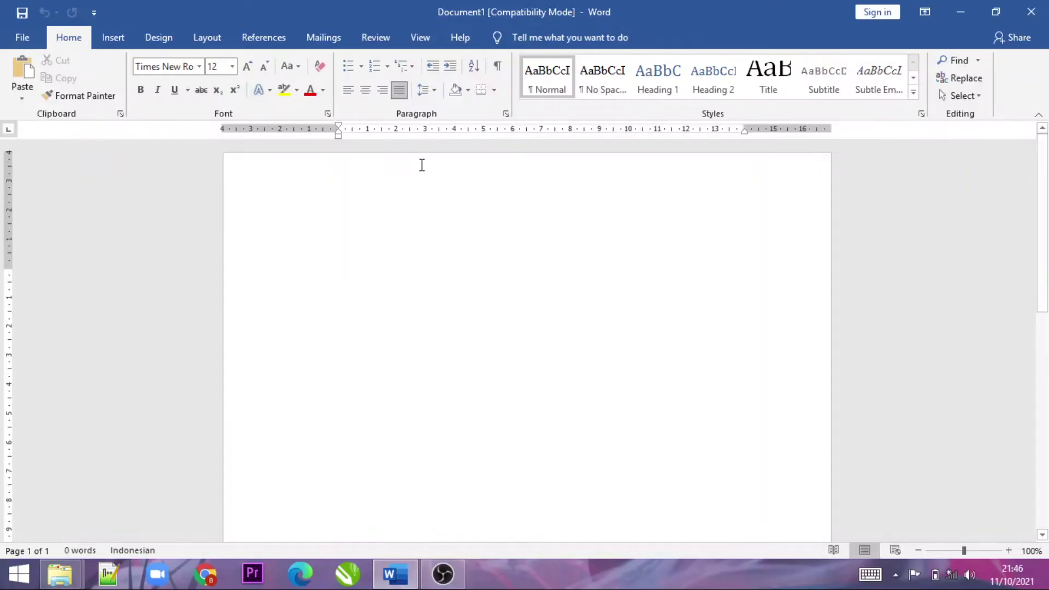
pyautogui.click(142, 40)
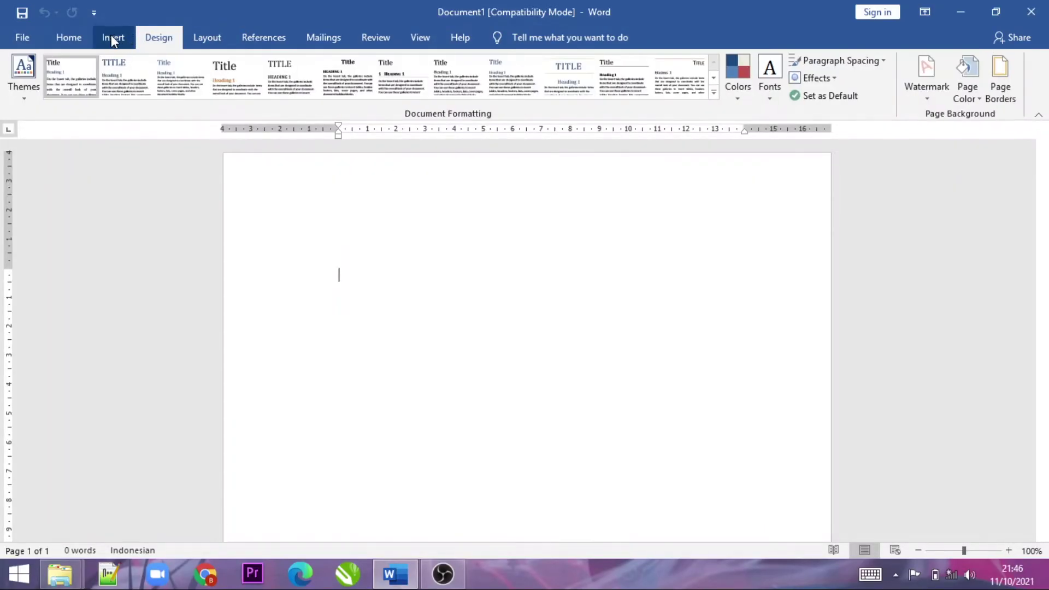
pyautogui.click(111, 37)
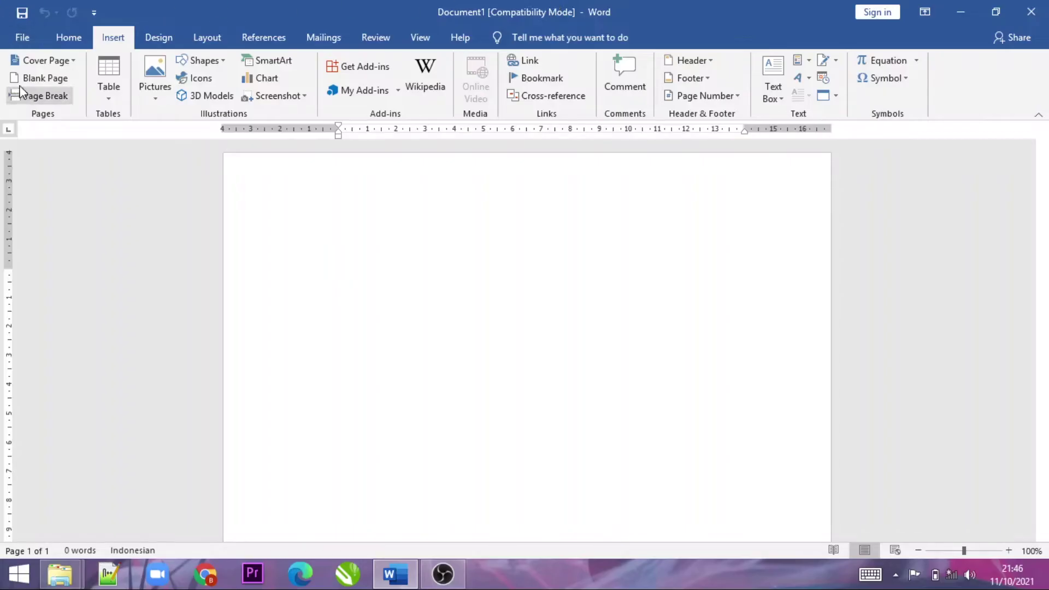
# - Open the Customize Ribbon page of Word Options from the File view
pyautogui.click(22, 38)
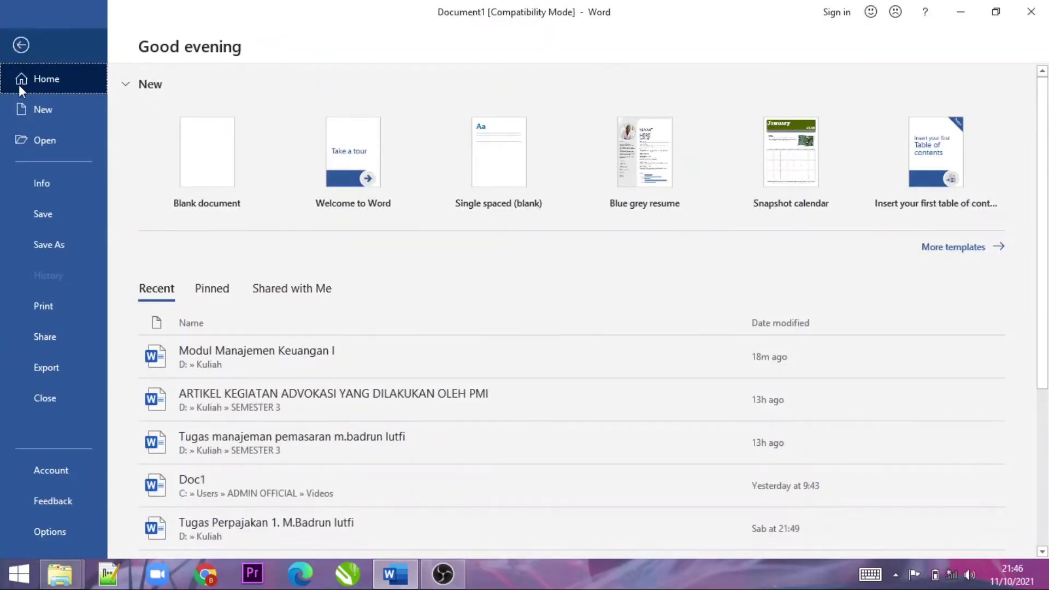
pyautogui.click(74, 530)
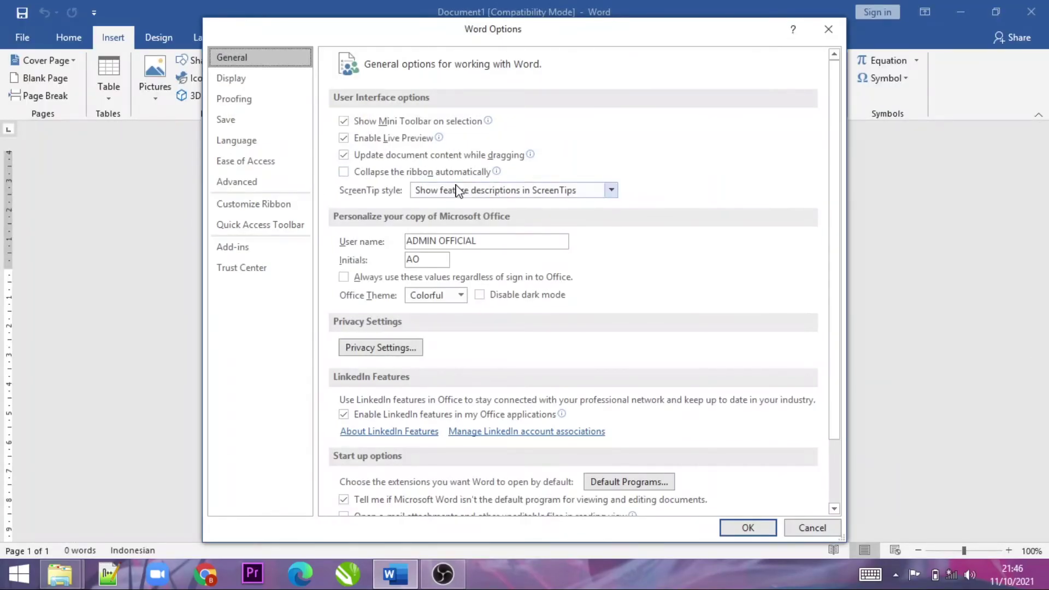
pyautogui.click(253, 212)
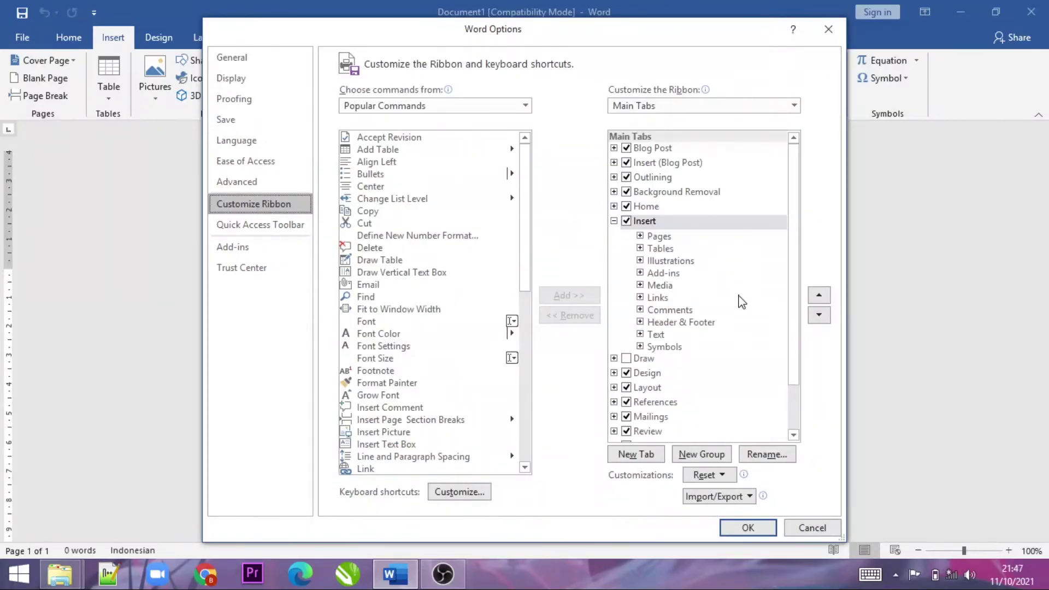
pyautogui.scroll(-2, 738, 309)
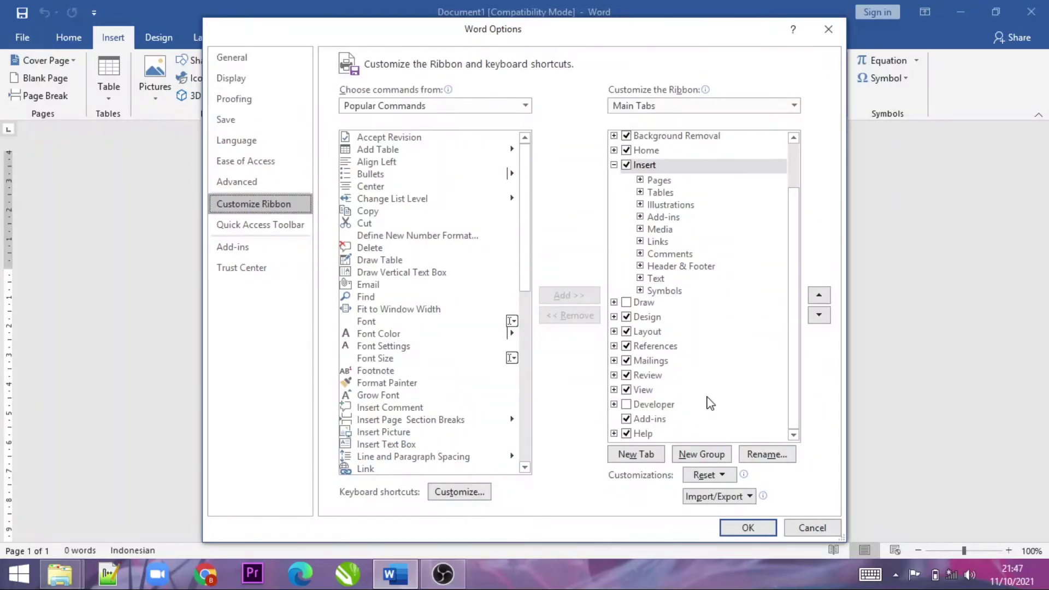
pyautogui.scroll(2, 708, 405)
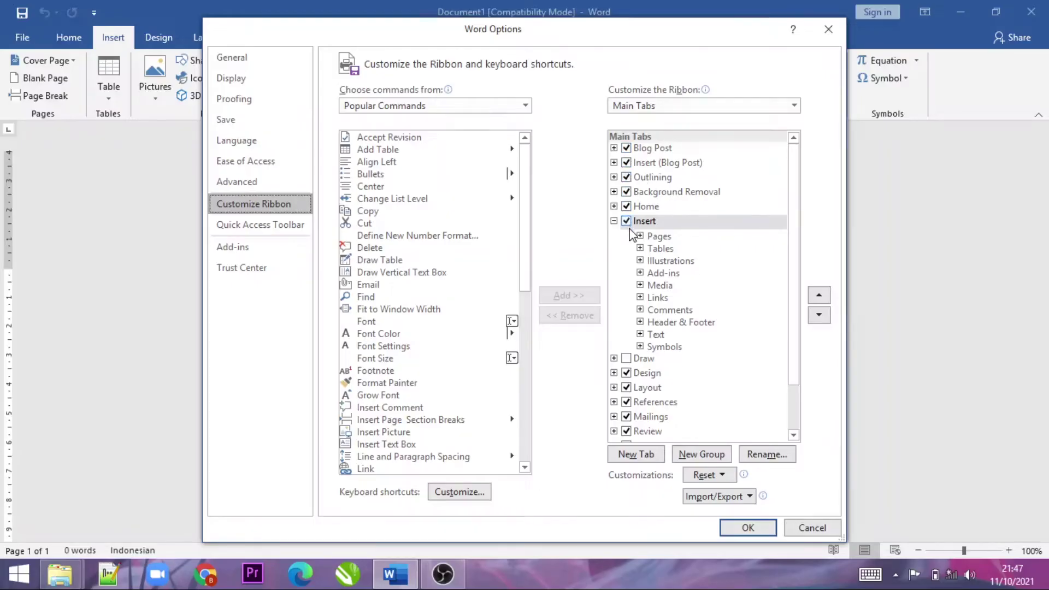
pyautogui.scroll(-2, 657, 235)
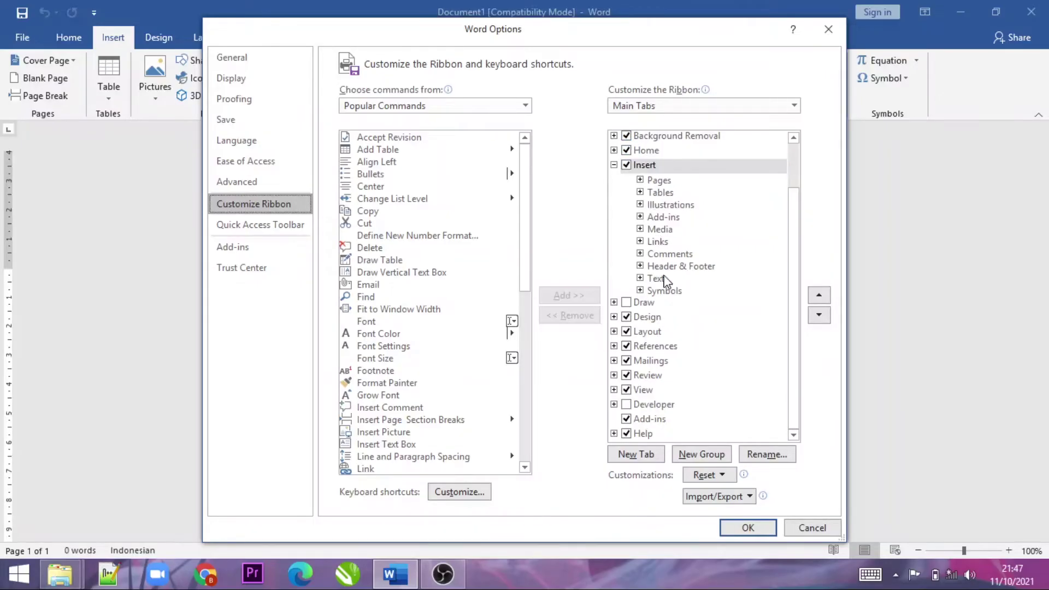
pyautogui.scroll(2, 661, 306)
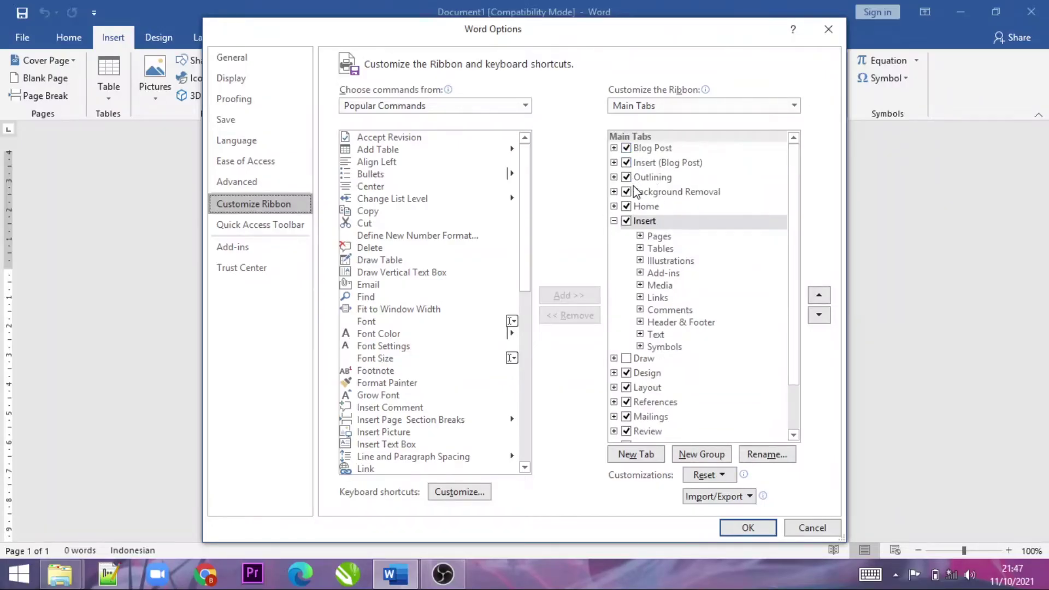
# - Uncheck Home and Insert under Main Tabs and confirm with OK
pyautogui.click(627, 206)
pyautogui.click(627, 222)
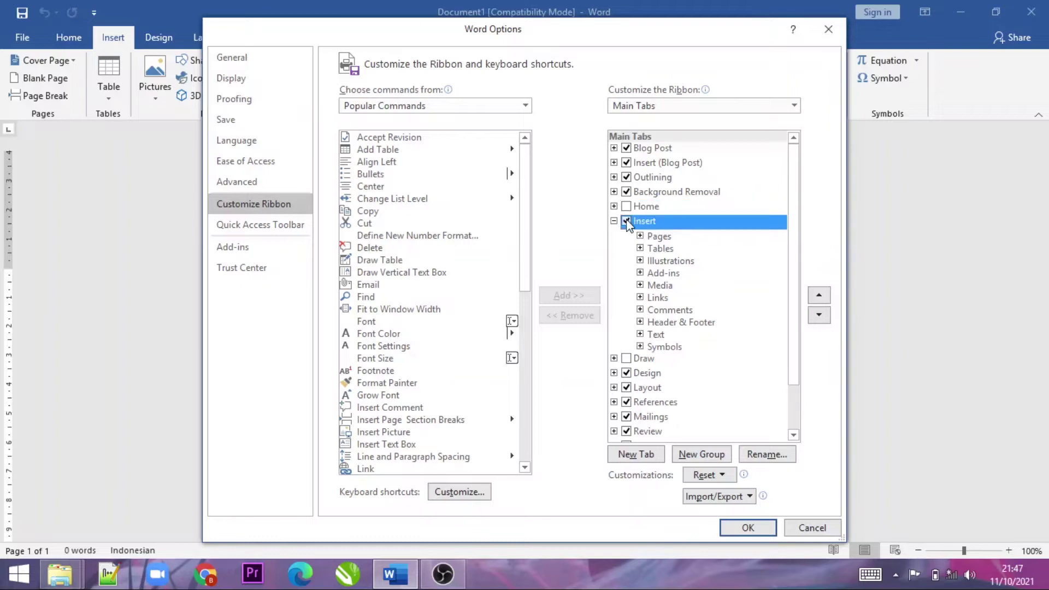
pyautogui.scroll(-1, 651, 298)
pyautogui.scroll(1, 660, 316)
pyautogui.scroll(-2, 701, 205)
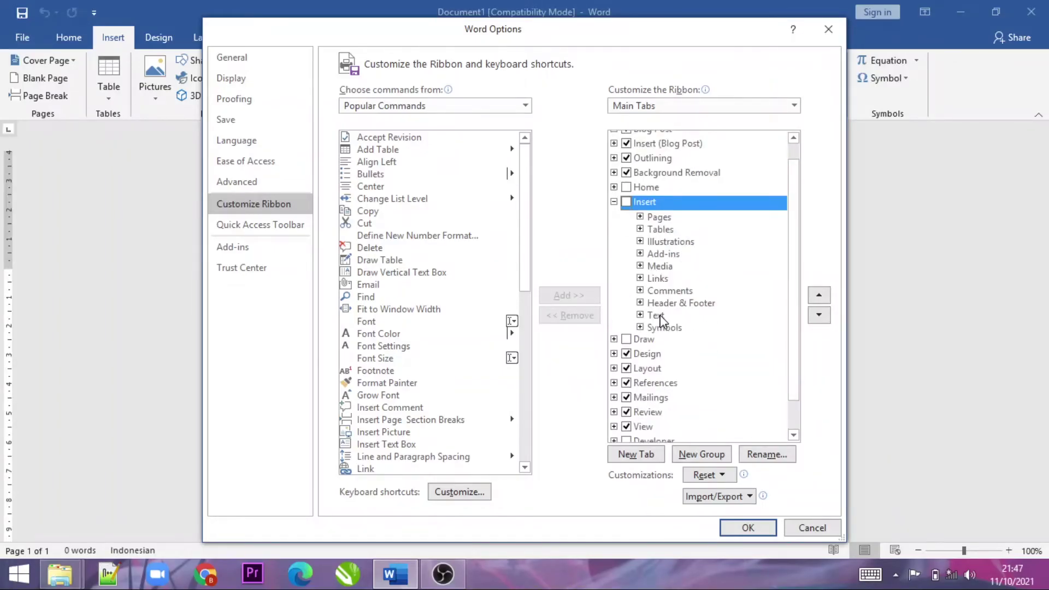
pyautogui.scroll(2, 660, 321)
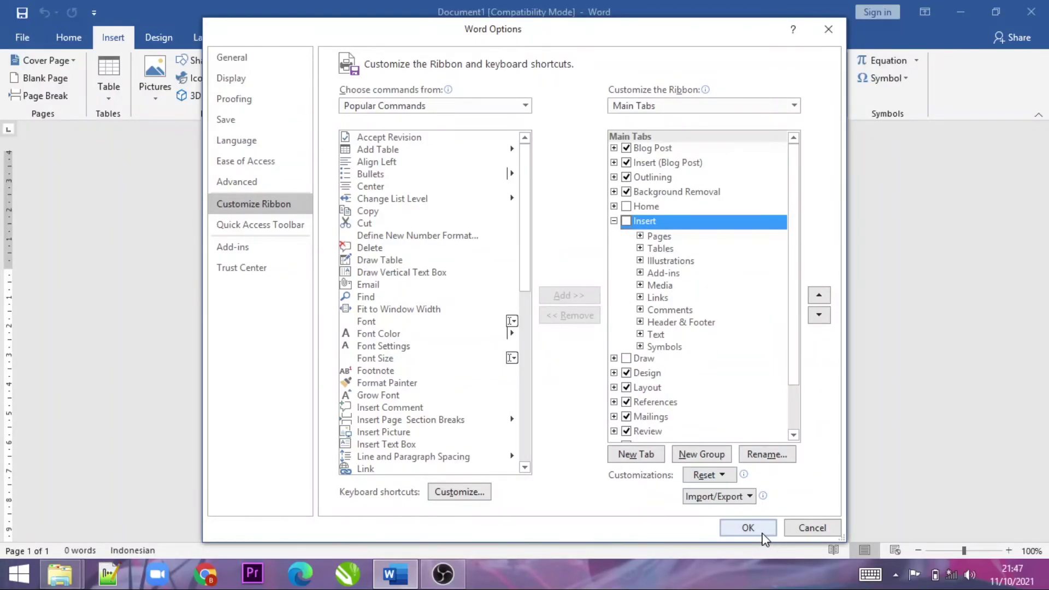
pyautogui.click(748, 528)
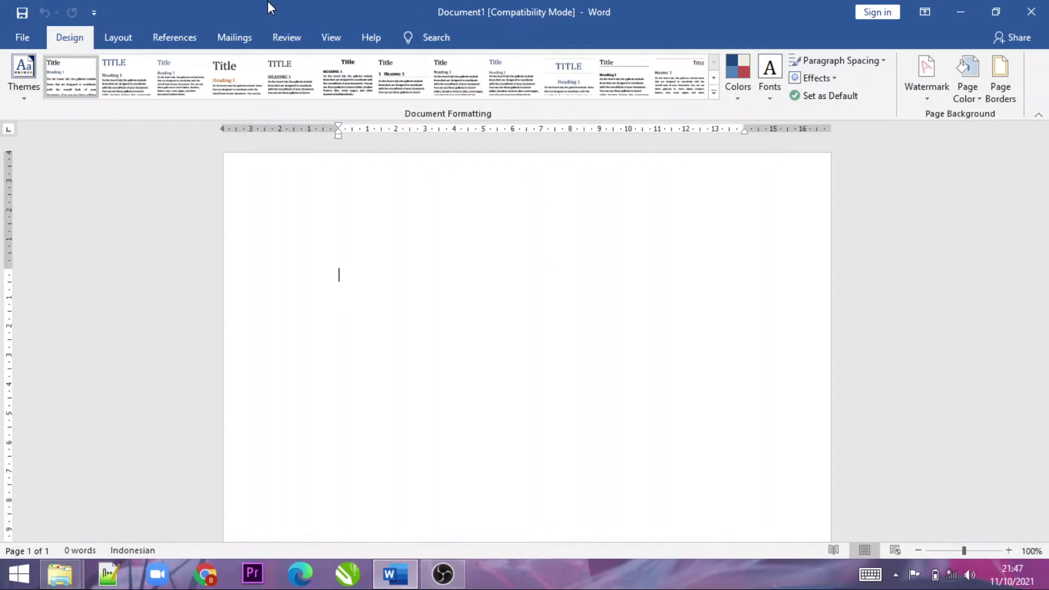
# - Re-check Home and Insert under Main Tabs in Customize Ribbon and apply, then reopen the File view
pyautogui.click(20, 38)
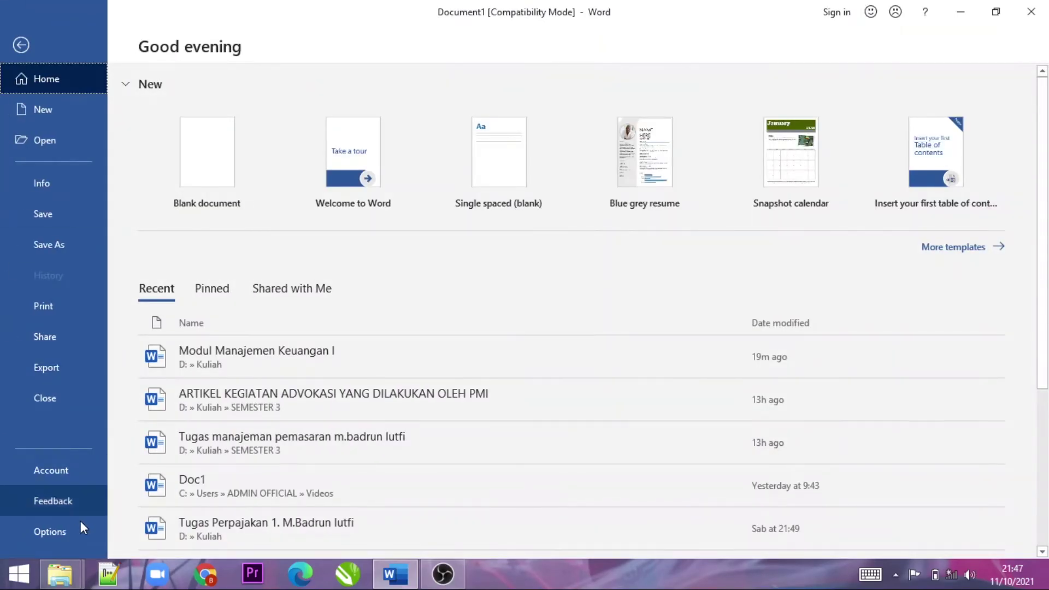
pyautogui.click(77, 534)
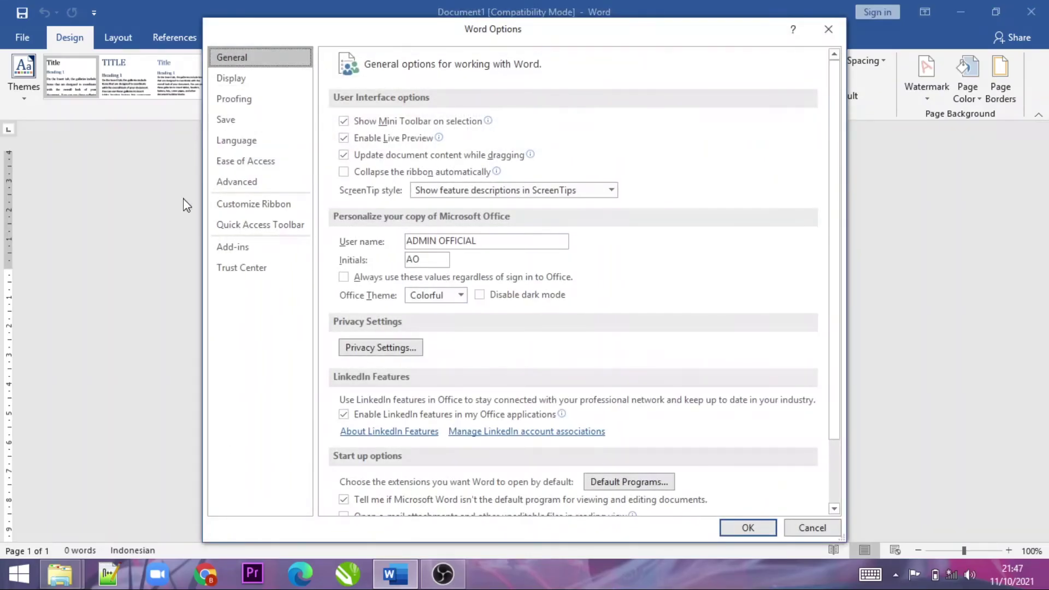
pyautogui.click(261, 206)
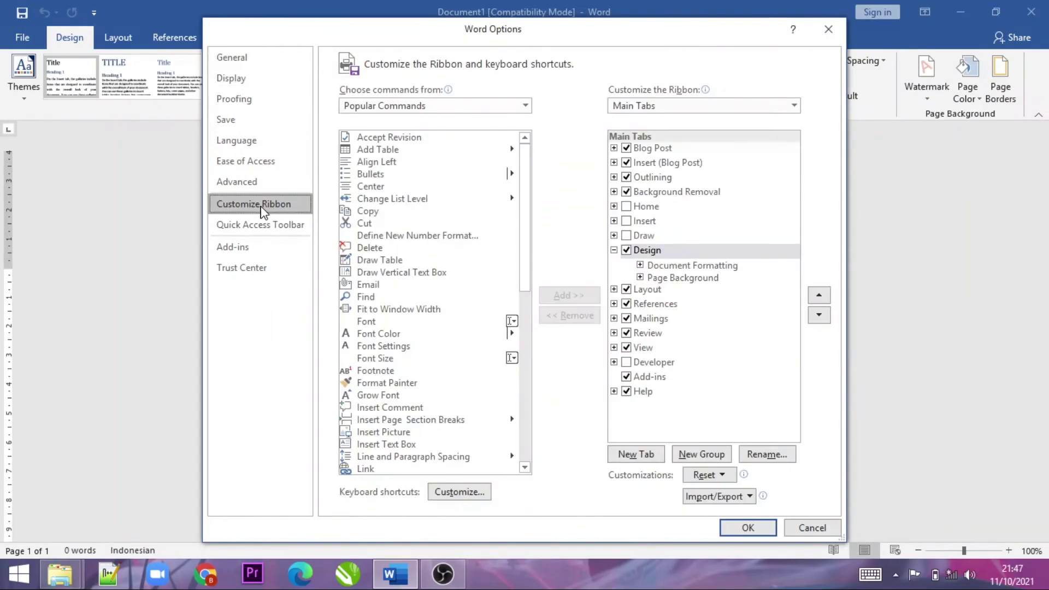
pyautogui.click(626, 207)
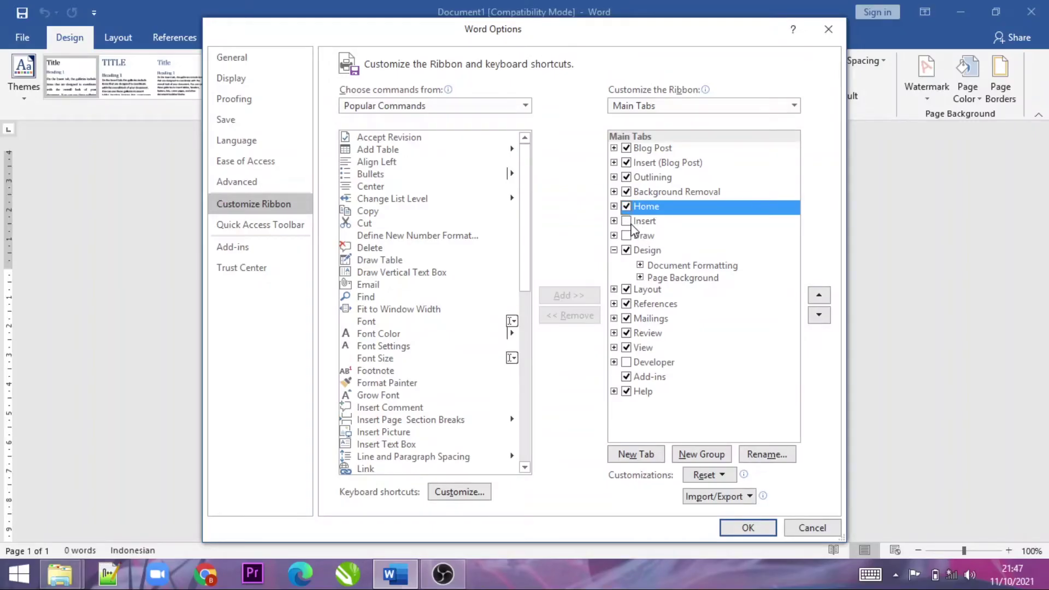
pyautogui.click(629, 222)
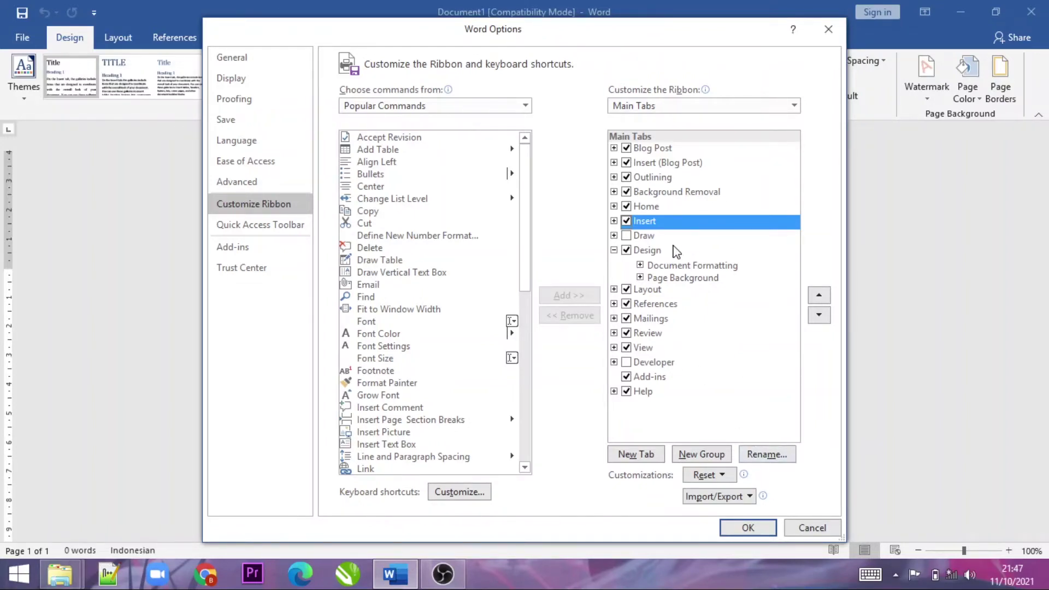
pyautogui.click(748, 527)
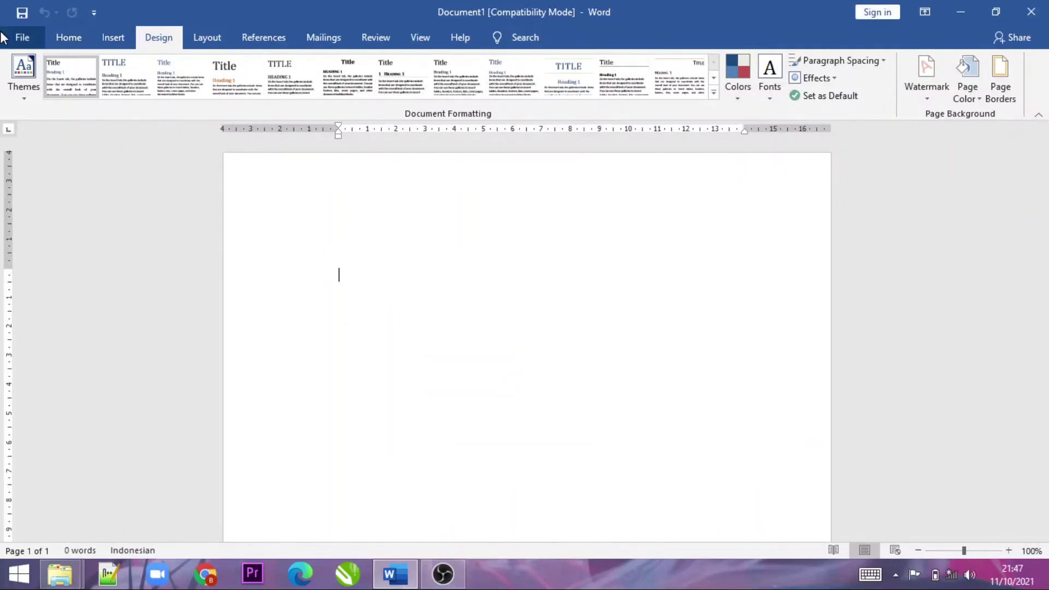
pyautogui.click(19, 38)
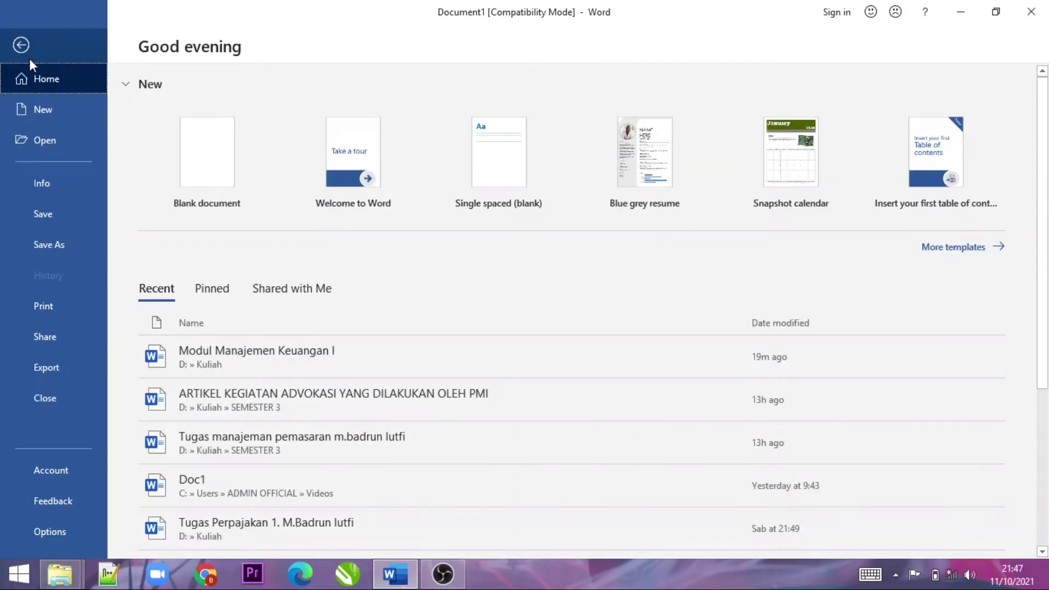
# - Return to the document, then uncheck Home and Insert in Word Options' Customize Ribbon and click OK
pyautogui.click(21, 45)
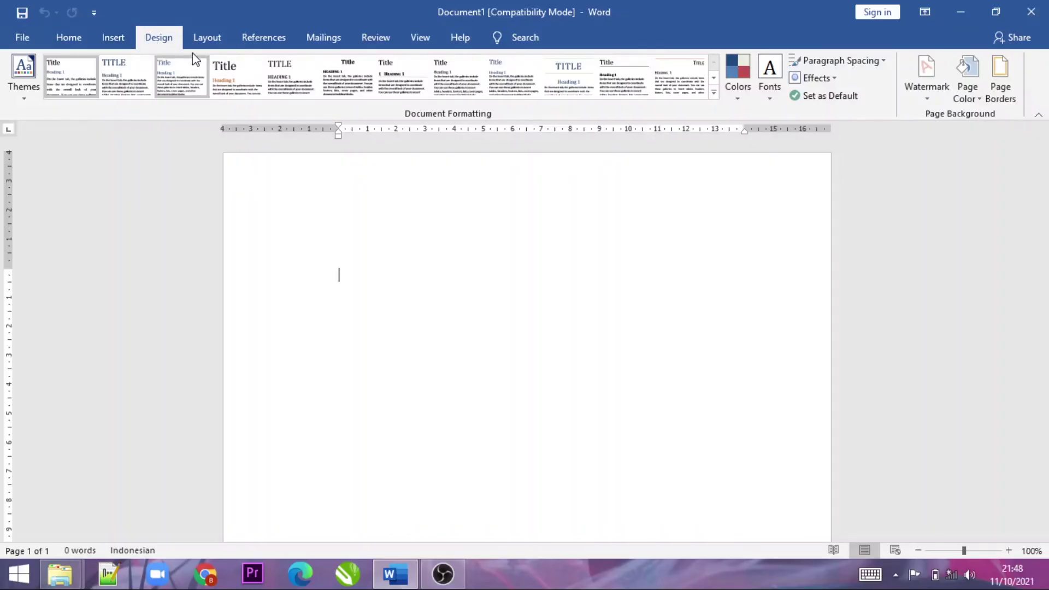
pyautogui.click(22, 38)
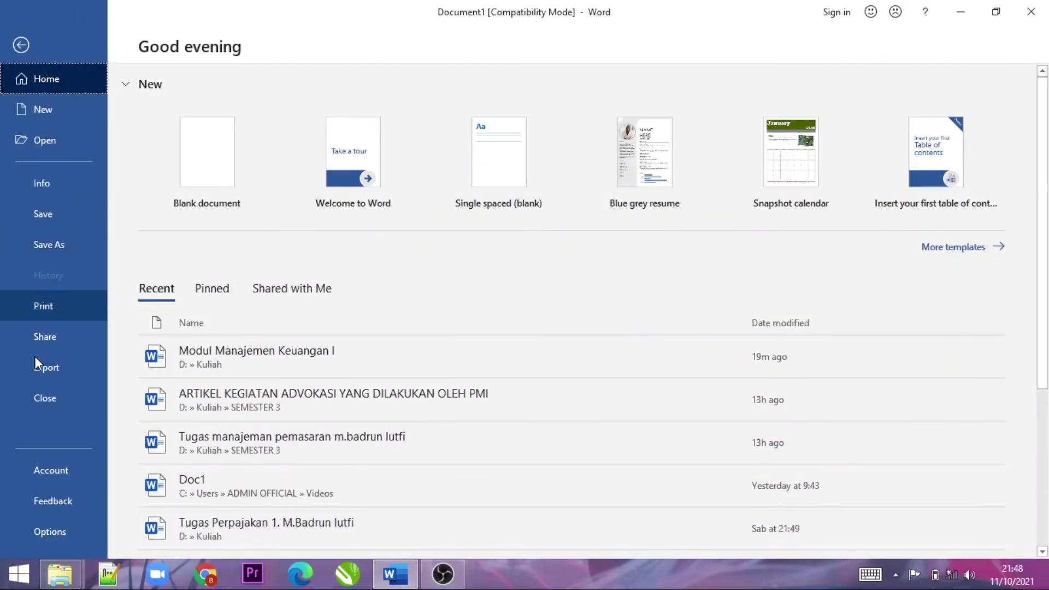
pyautogui.click(63, 529)
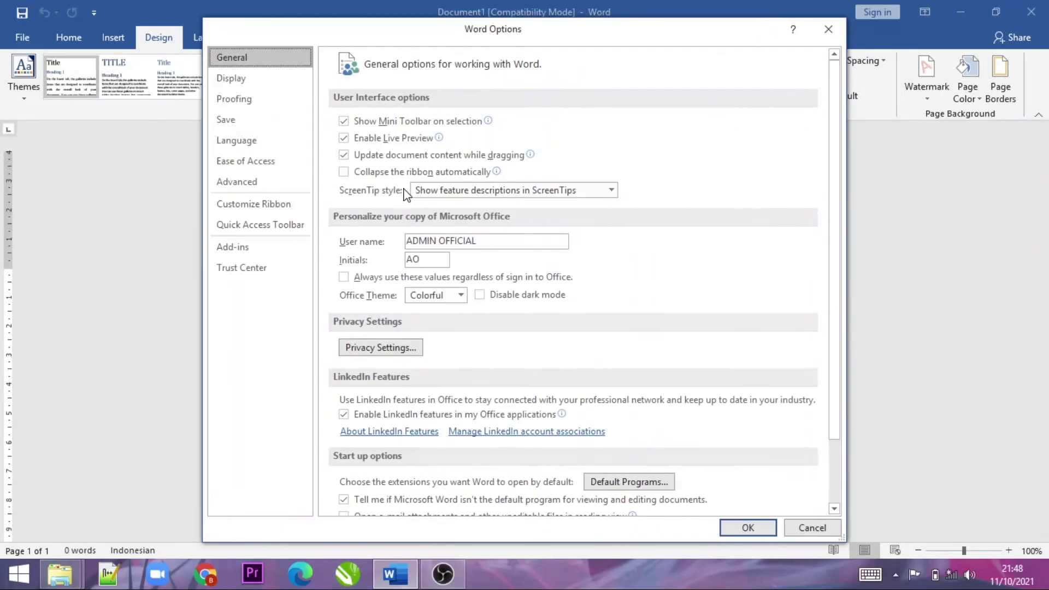
pyautogui.click(251, 206)
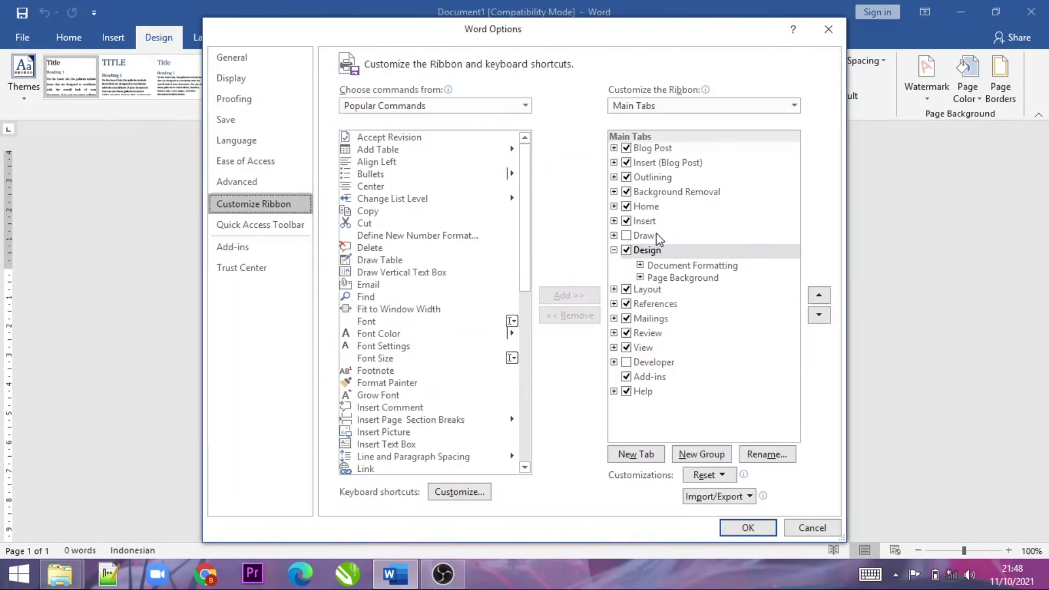
pyautogui.click(627, 206)
pyautogui.click(626, 221)
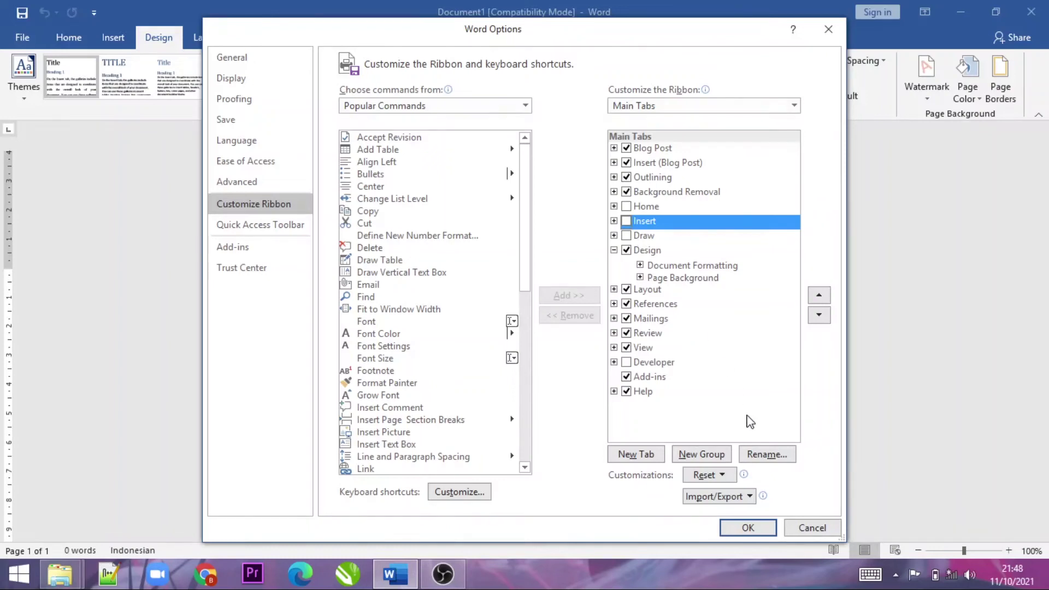
pyautogui.click(743, 530)
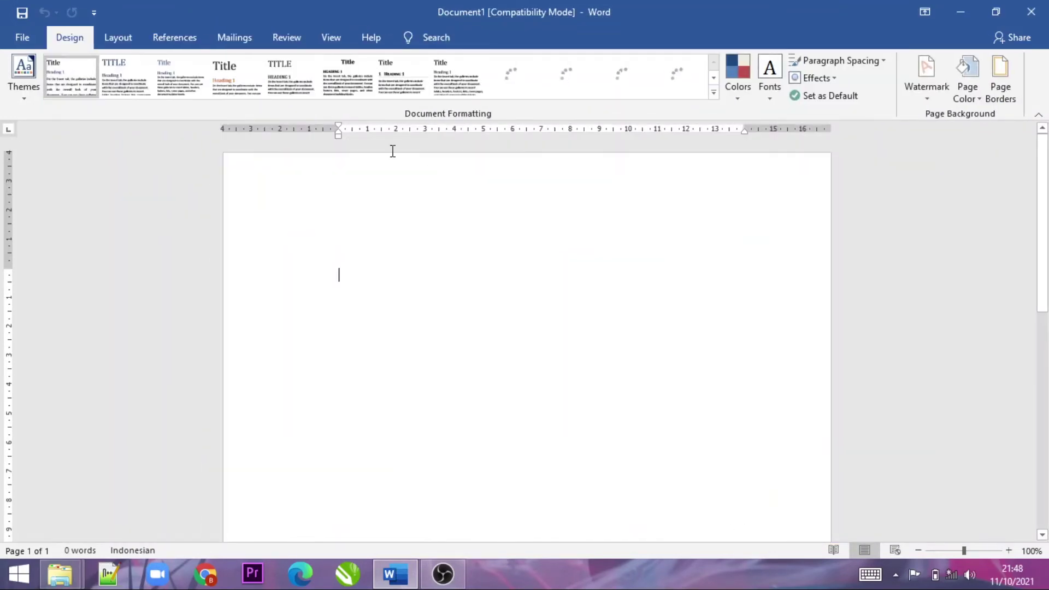
# - Collapse the ribbon from the Mailings tab menu, expand it back to full size, and open the File view
pyautogui.click(228, 38)
pyautogui.rightClick(229, 38)
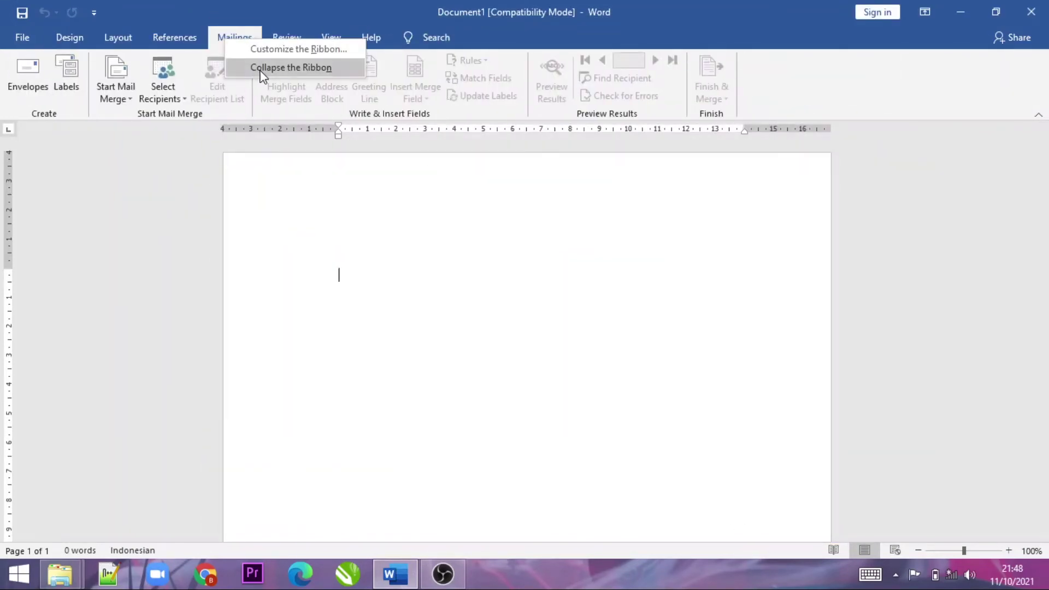
pyautogui.click(257, 67)
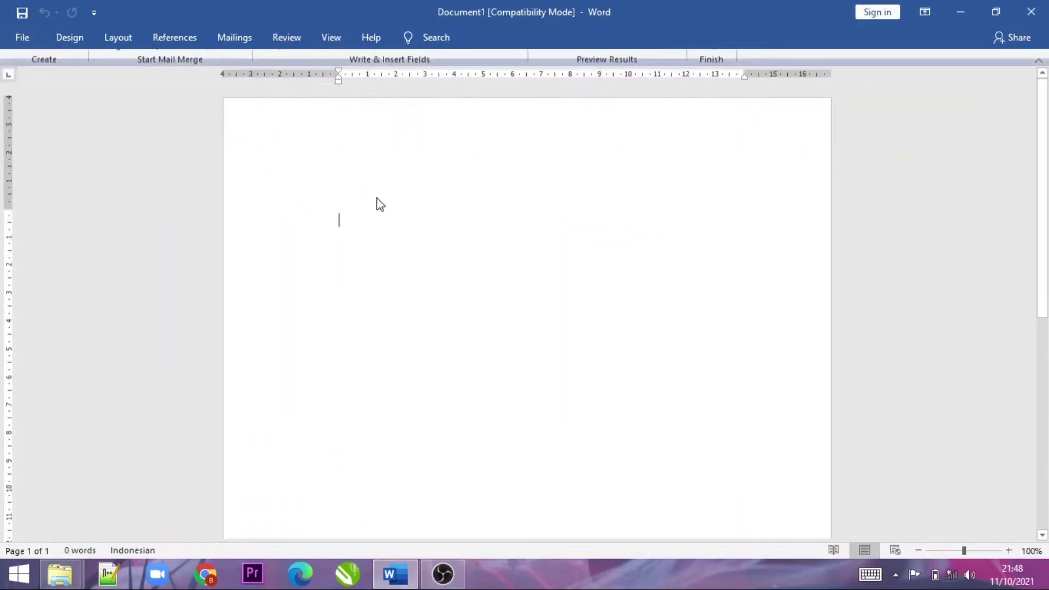
pyautogui.rightClick(232, 38)
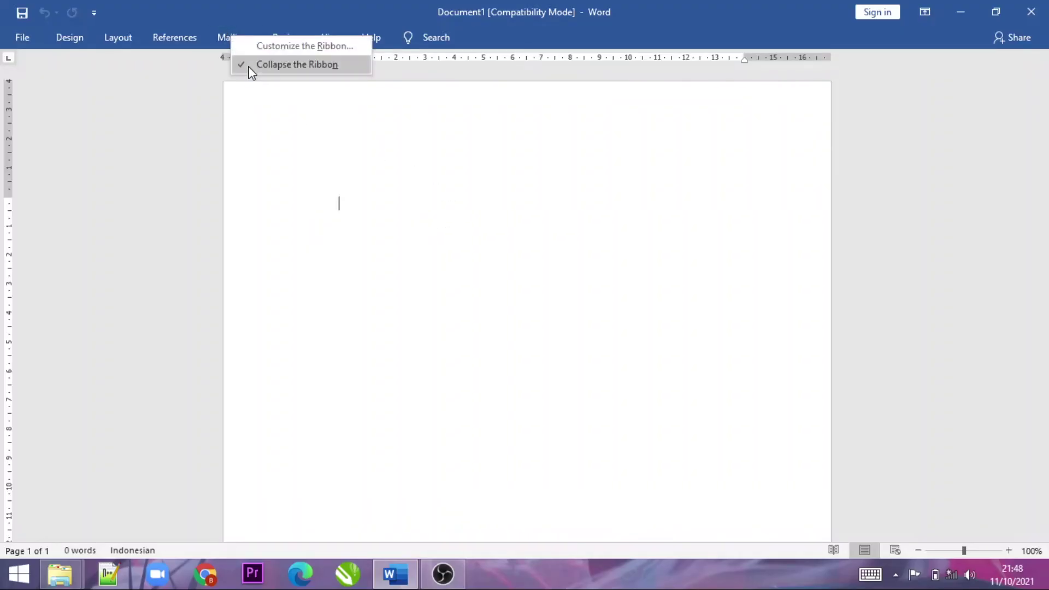
pyautogui.click(252, 67)
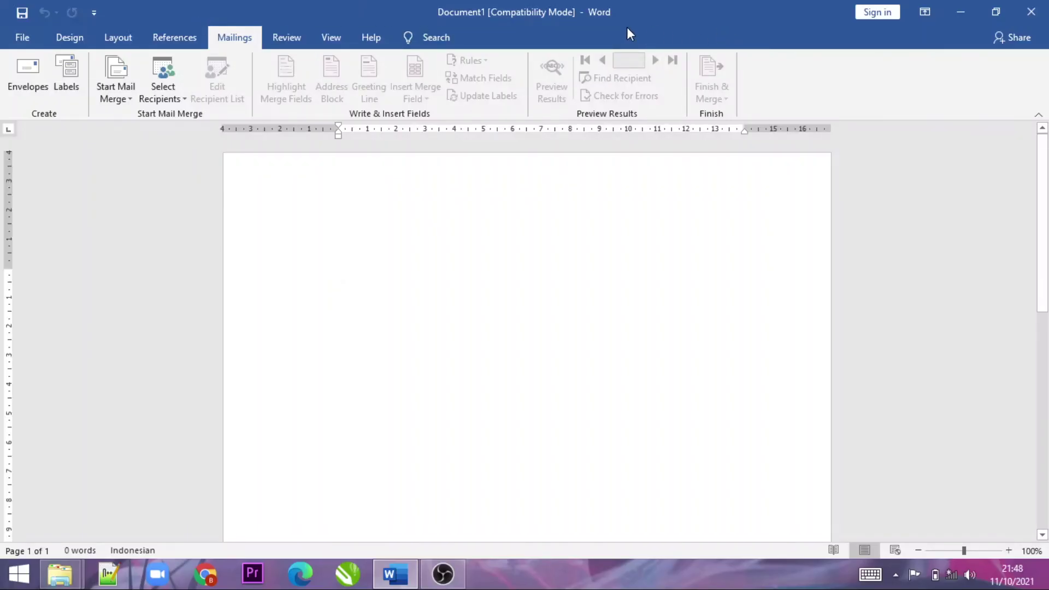
pyautogui.click(24, 36)
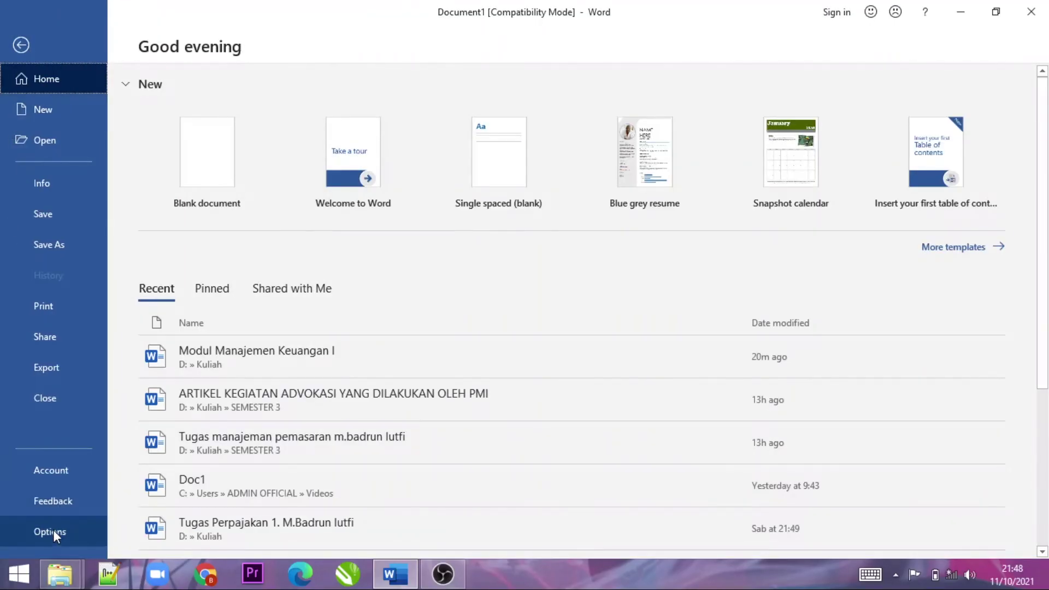
# - Check Insert and Home under Main Tabs in Customize Ribbon, apply with OK, and view Layout
pyautogui.click(49, 531)
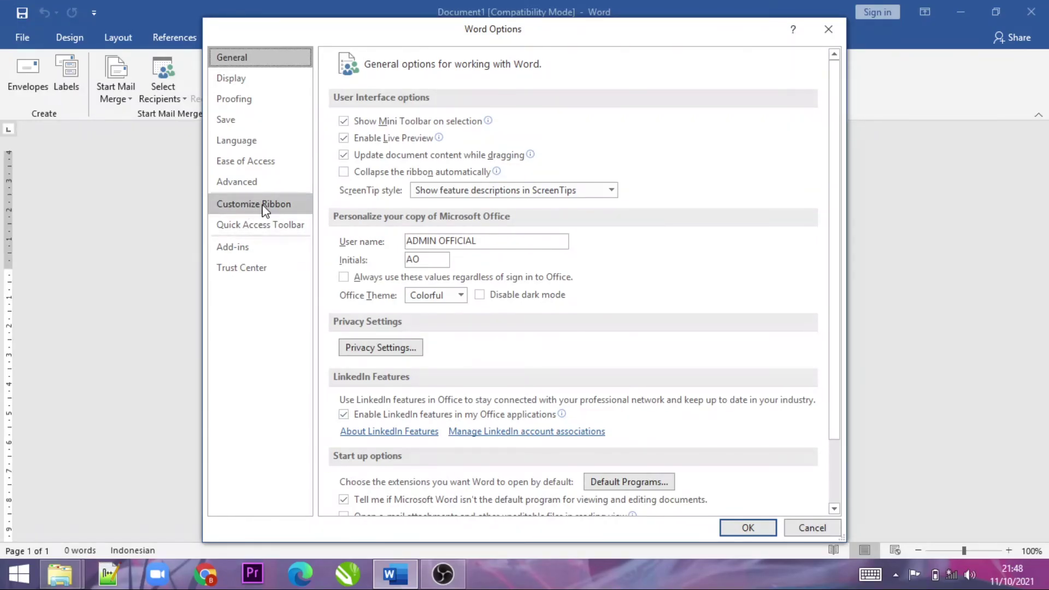
pyautogui.click(291, 212)
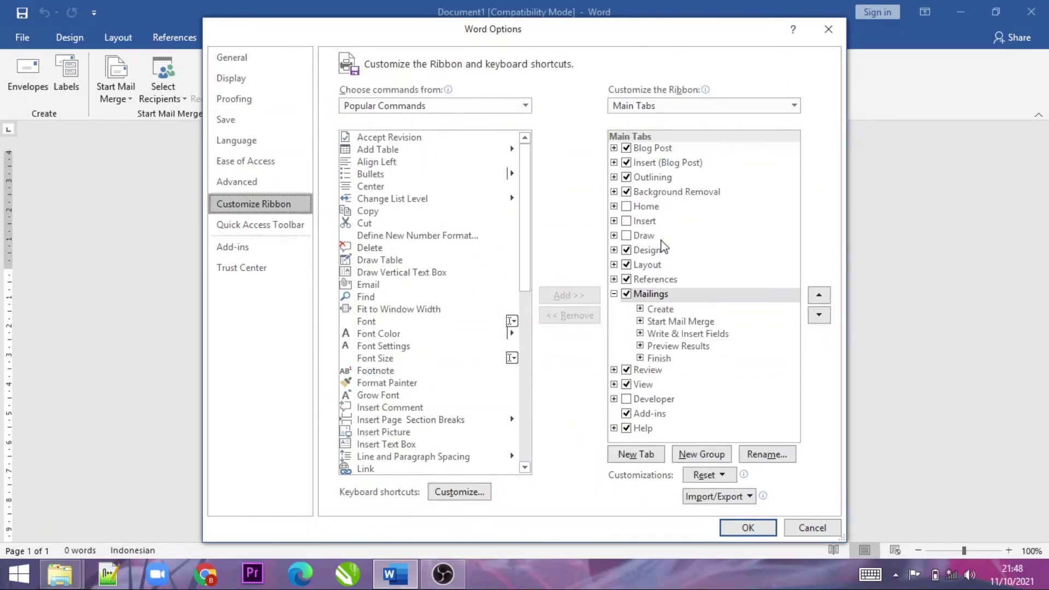
pyautogui.click(628, 222)
pyautogui.click(635, 208)
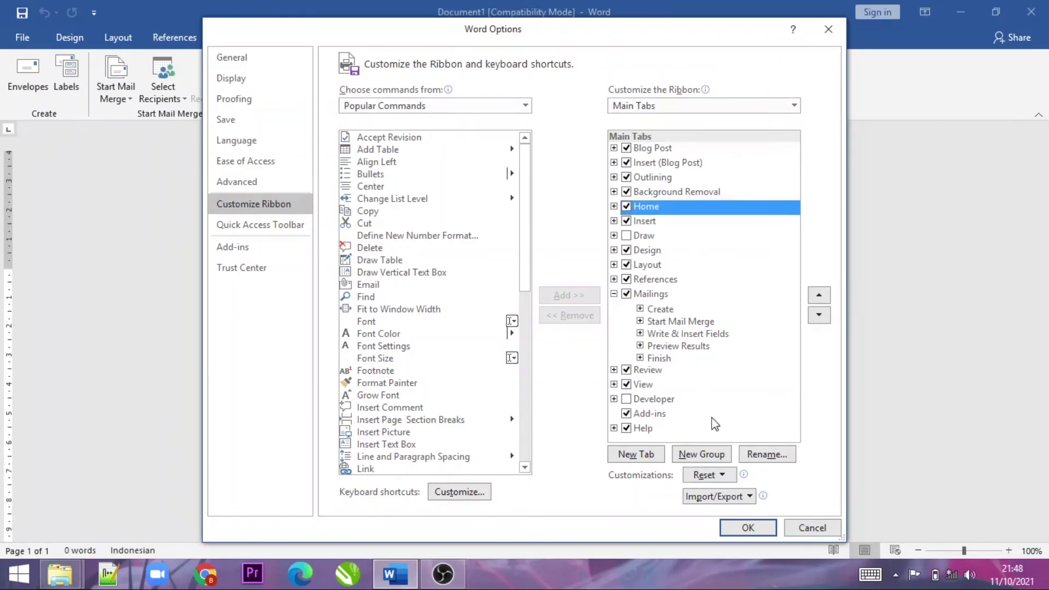
pyautogui.click(748, 528)
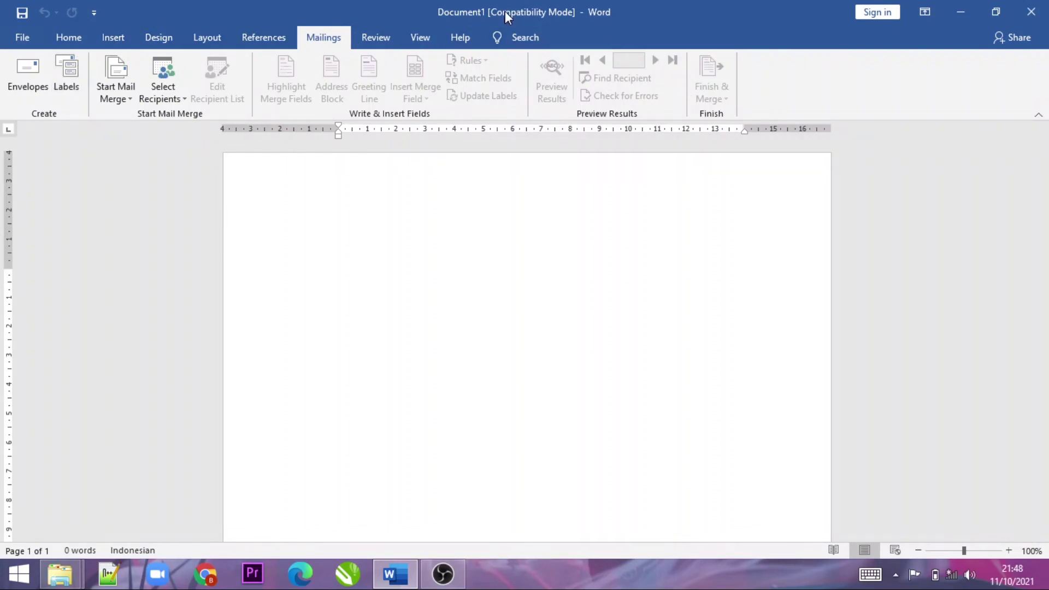
pyautogui.click(208, 33)
# - Switch from the Design and Insert tabs to the References tab, showing APA citation style
pyautogui.click(159, 36)
pyautogui.click(102, 34)
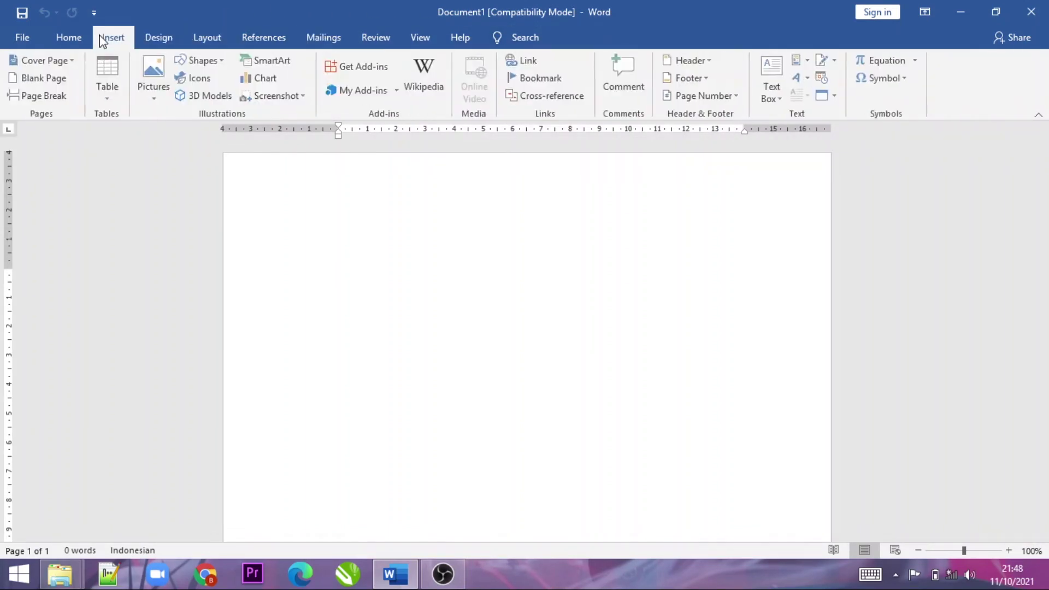
pyautogui.click(264, 42)
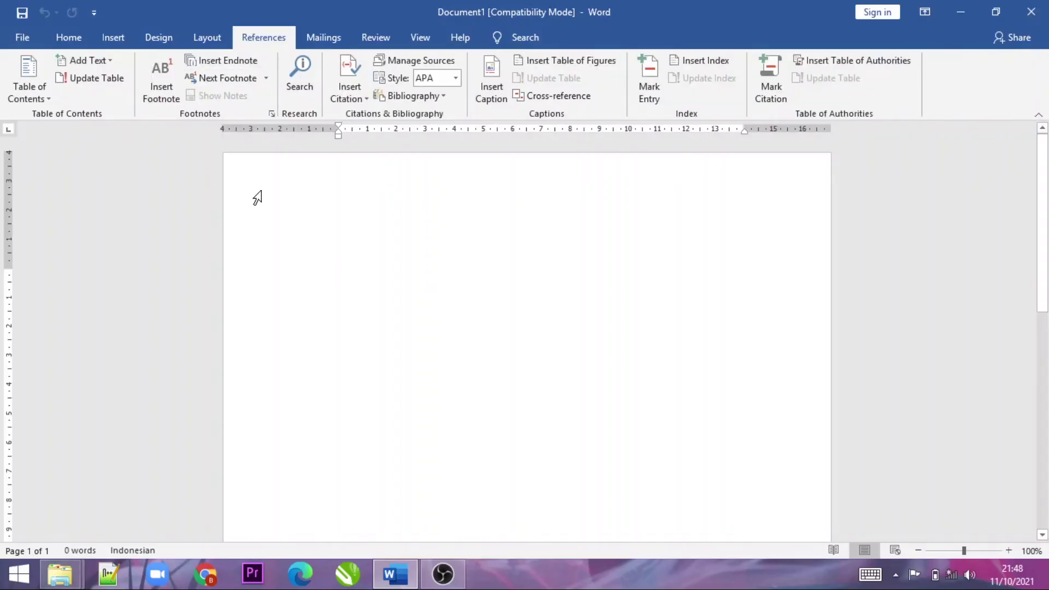